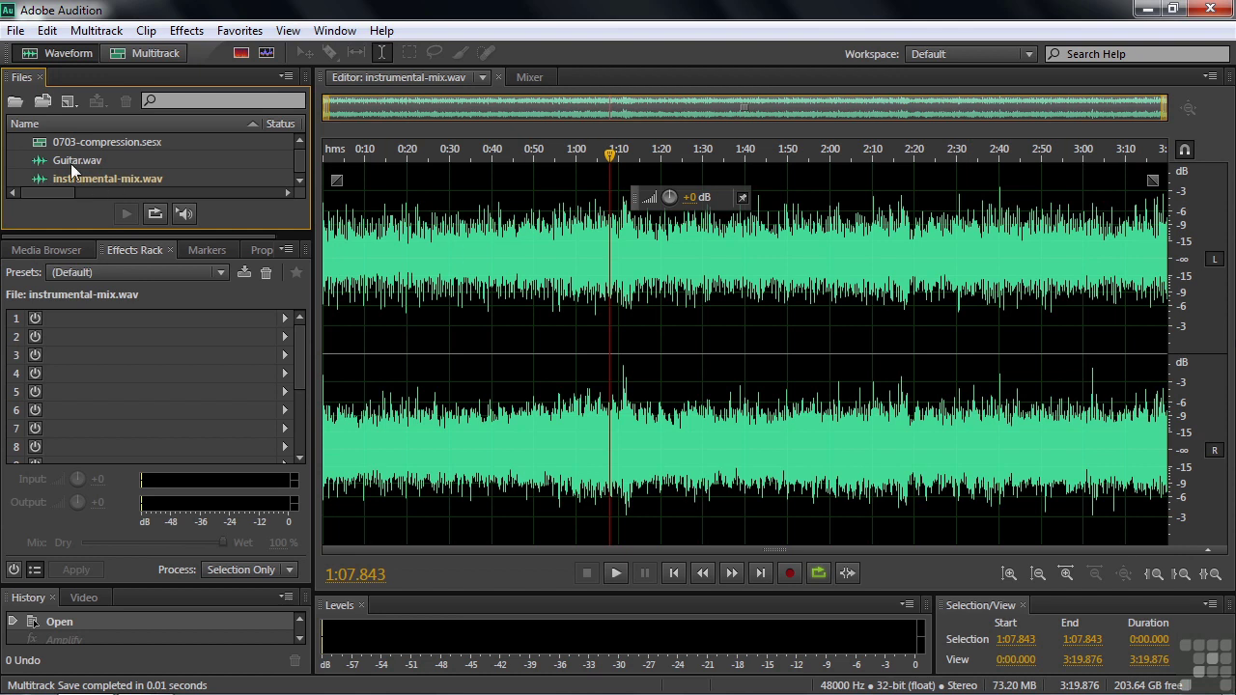
In the Open dialog, browse to Working Files > music > Just Too Hard to Find
key("ctrl+o")
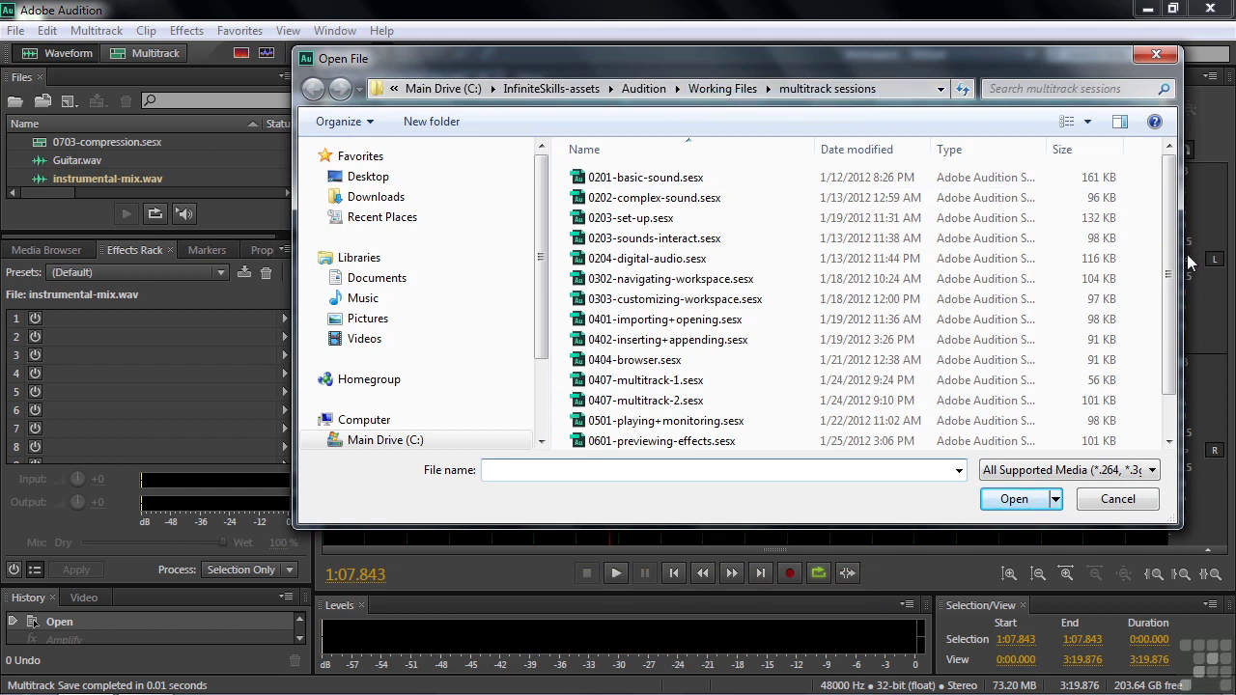
scroll(1173, 271, "down", 1)
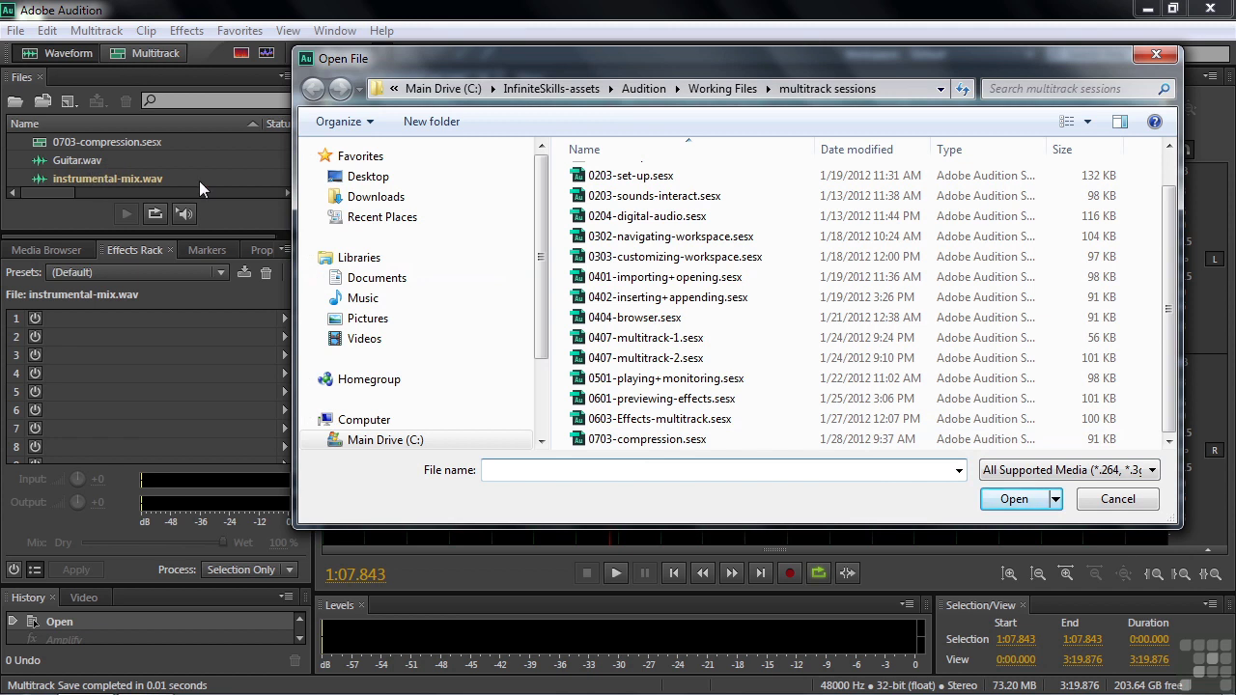
left_click(722, 88)
double_click(702, 218)
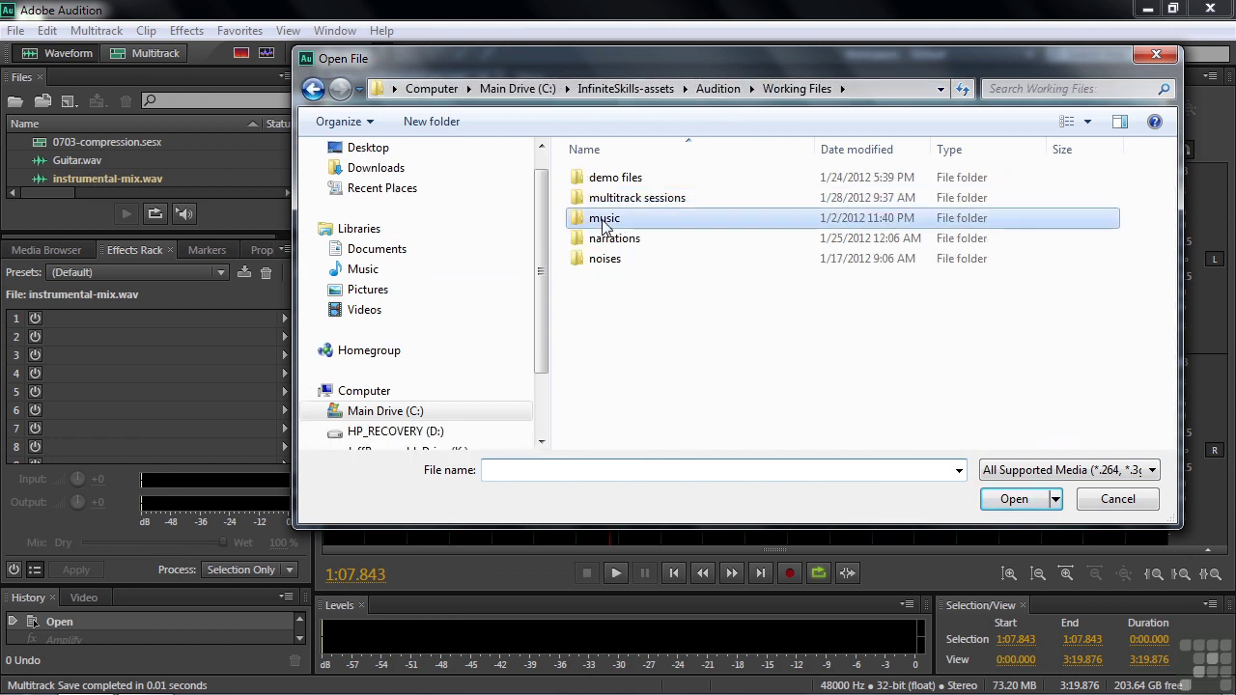
double_click(619, 198)
Open instrumental-mix.wav and go to Effects > Amplitude and Compression
left_click(645, 421)
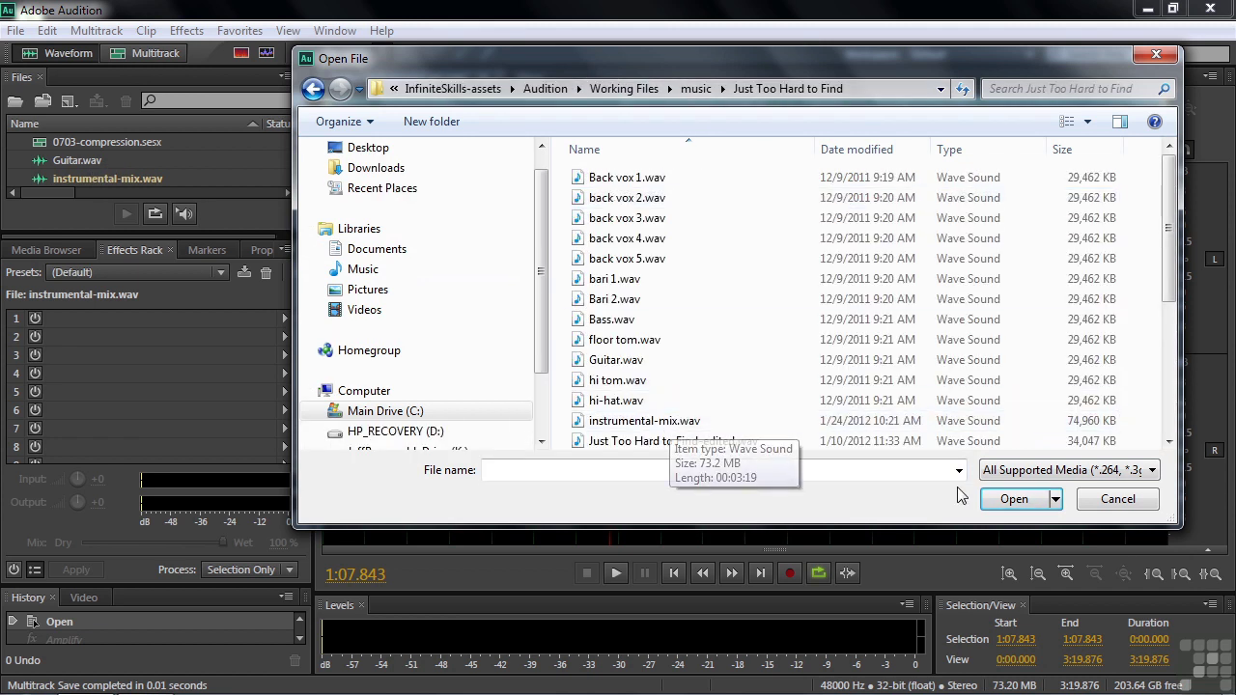
left_click(1014, 499)
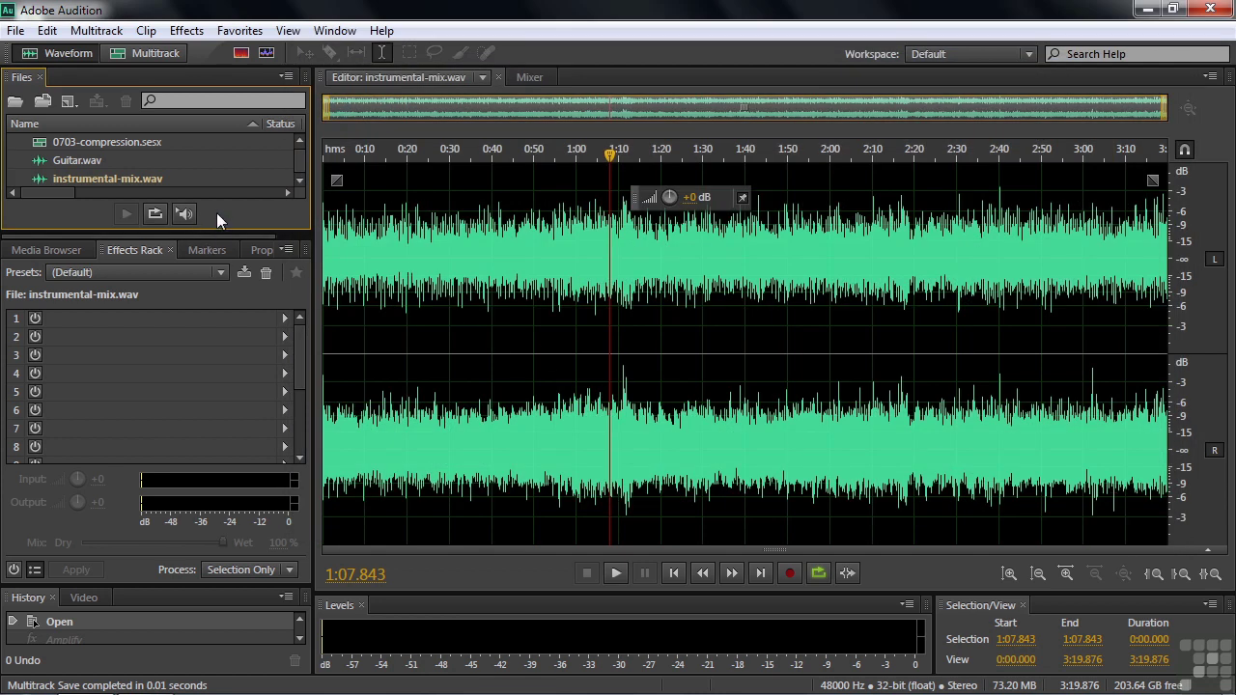
left_click(186, 31)
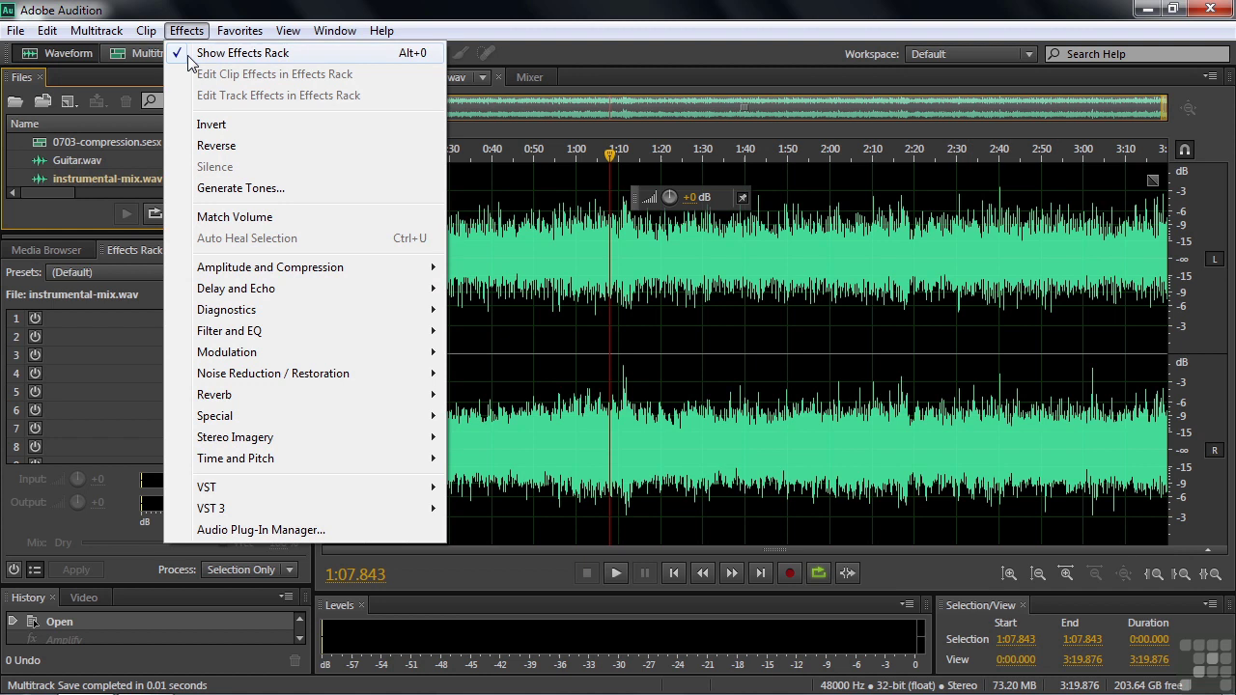
mouse_move(232, 271)
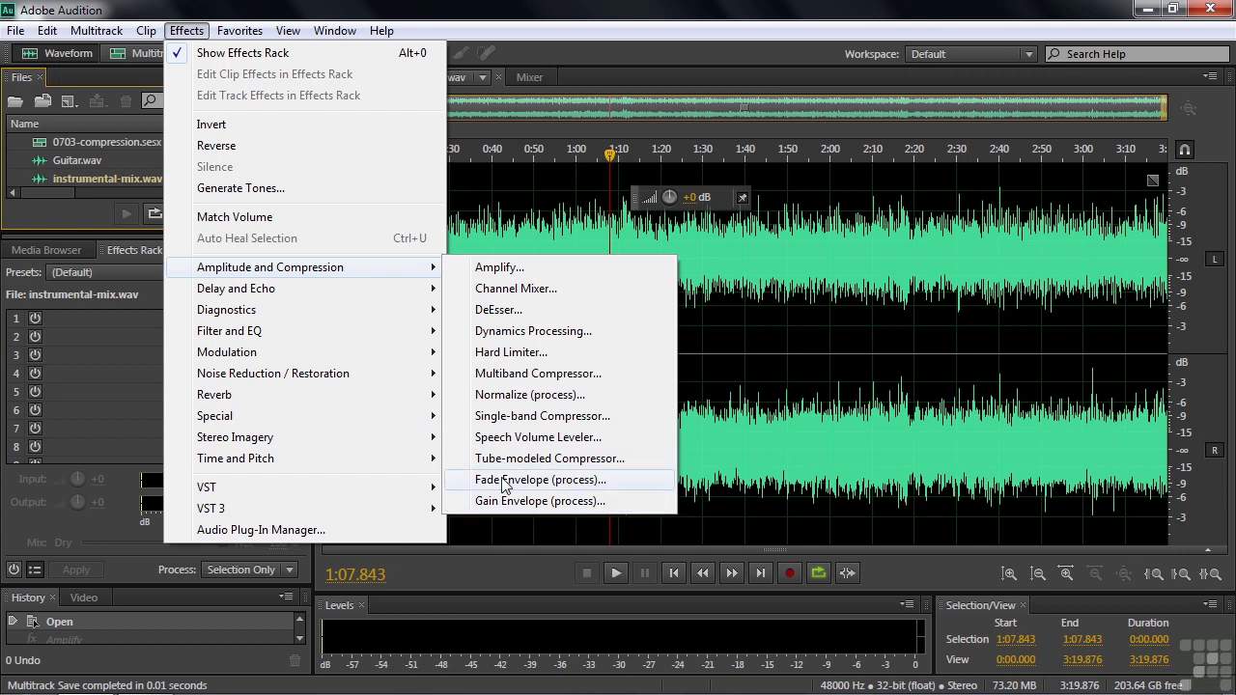
left_click(488, 504)
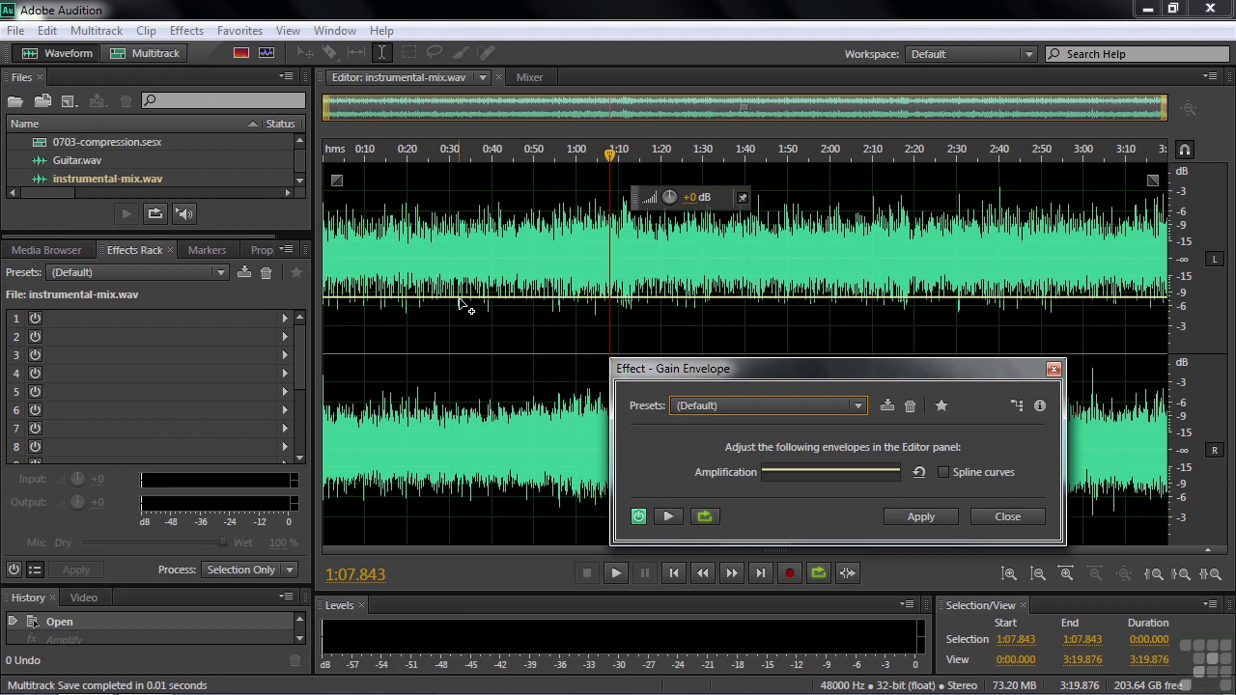
Open the 0703-compression session and expand Track 1's automation lane
left_click(43, 147)
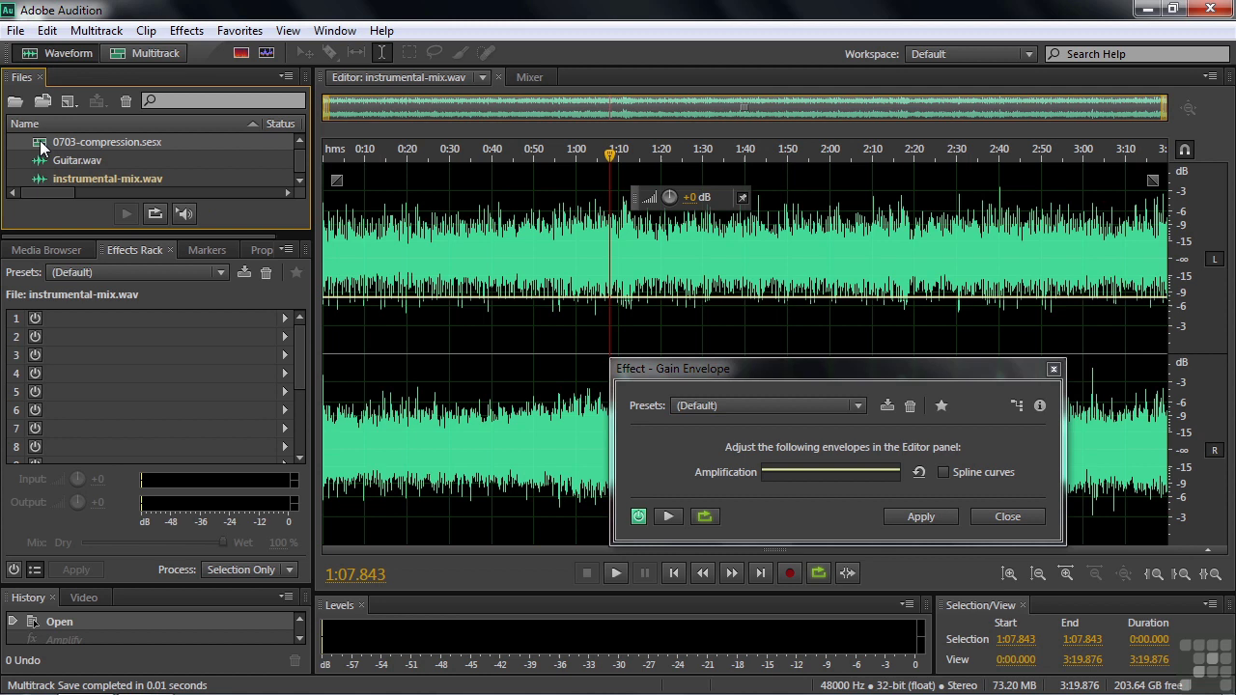
double_click(41, 143)
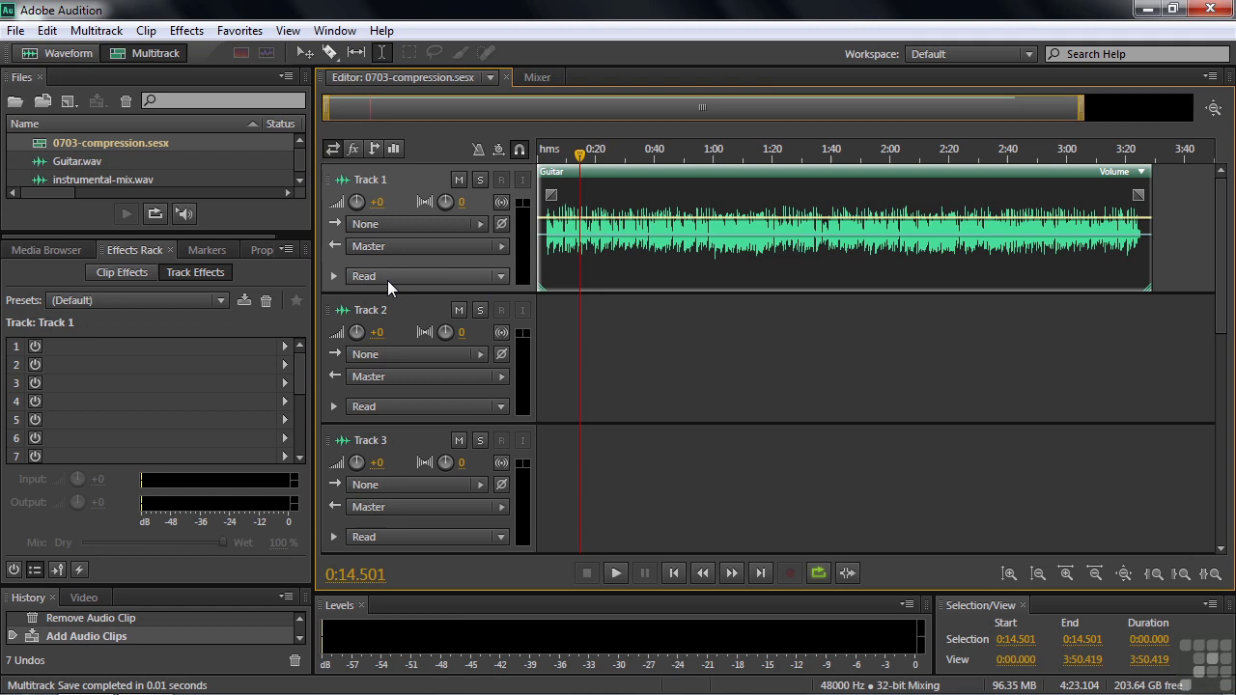
left_click(334, 276)
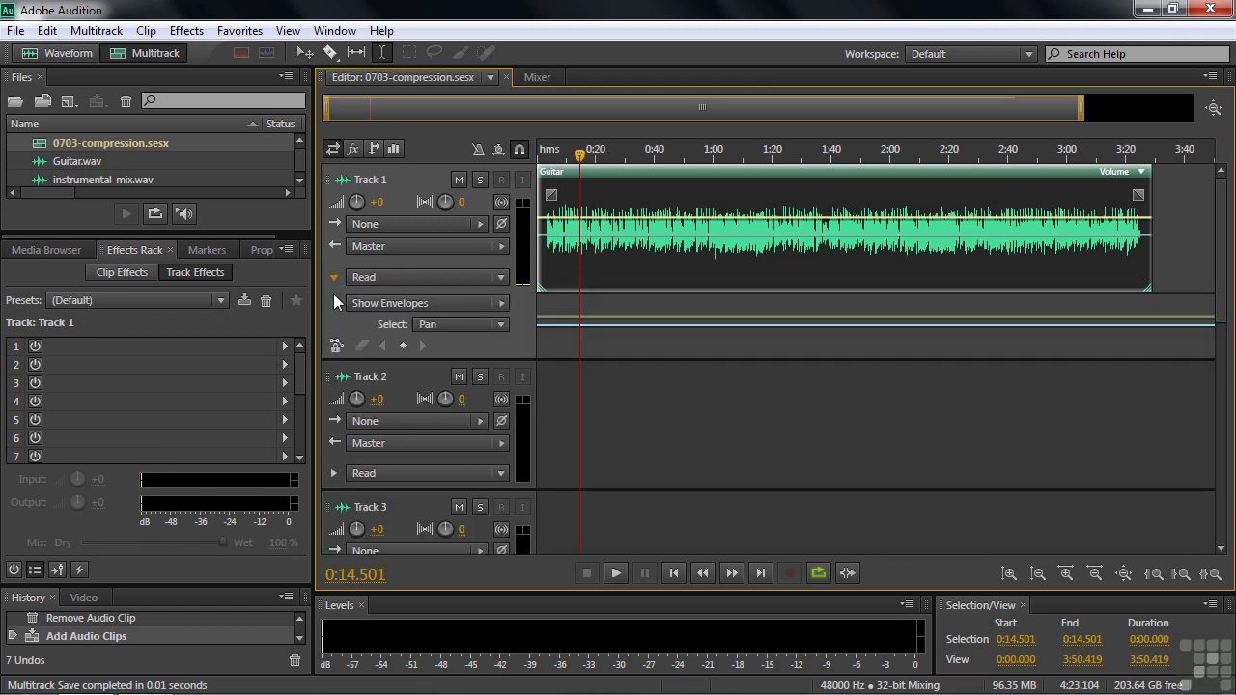
Hide Track 1's Pan envelope under Show Envelopes, then show it again
left_click(507, 304)
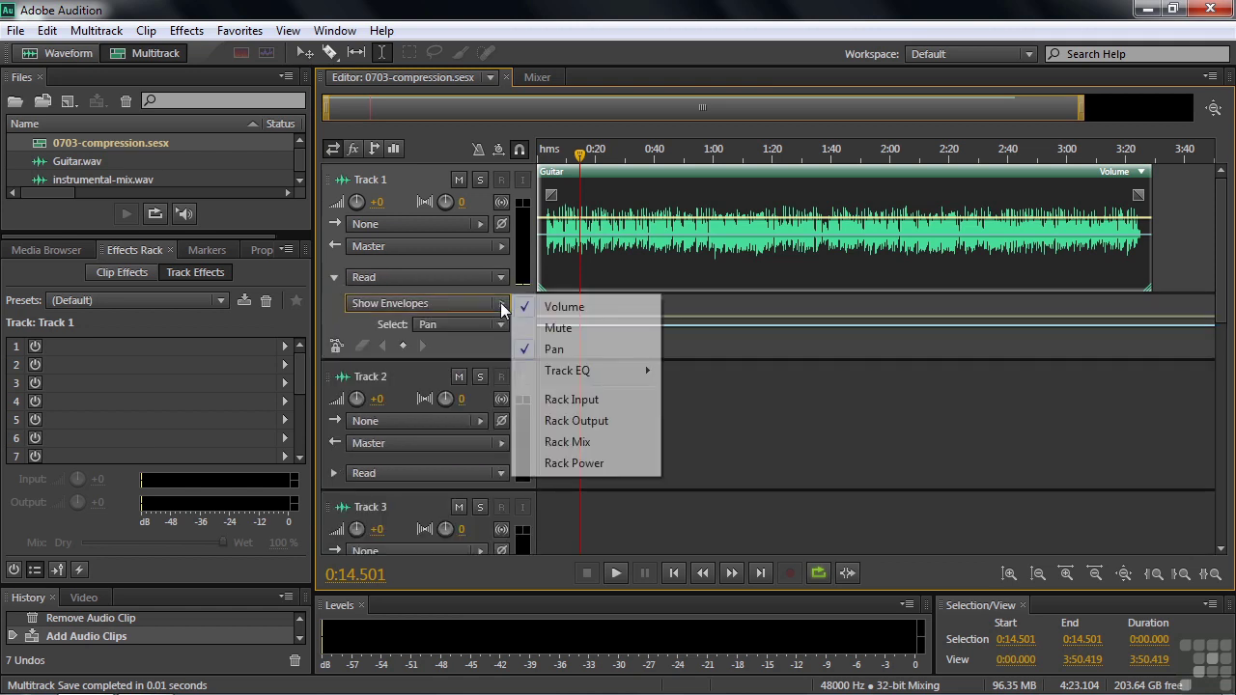
left_click(582, 350)
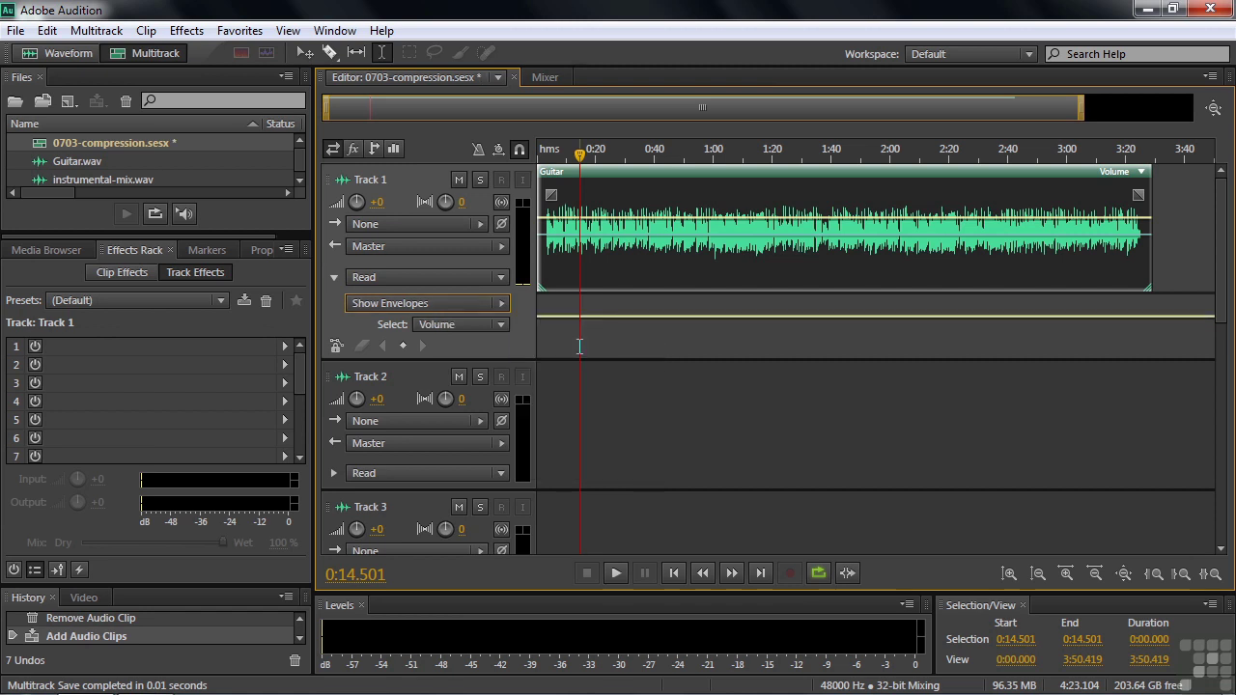
left_click(500, 304)
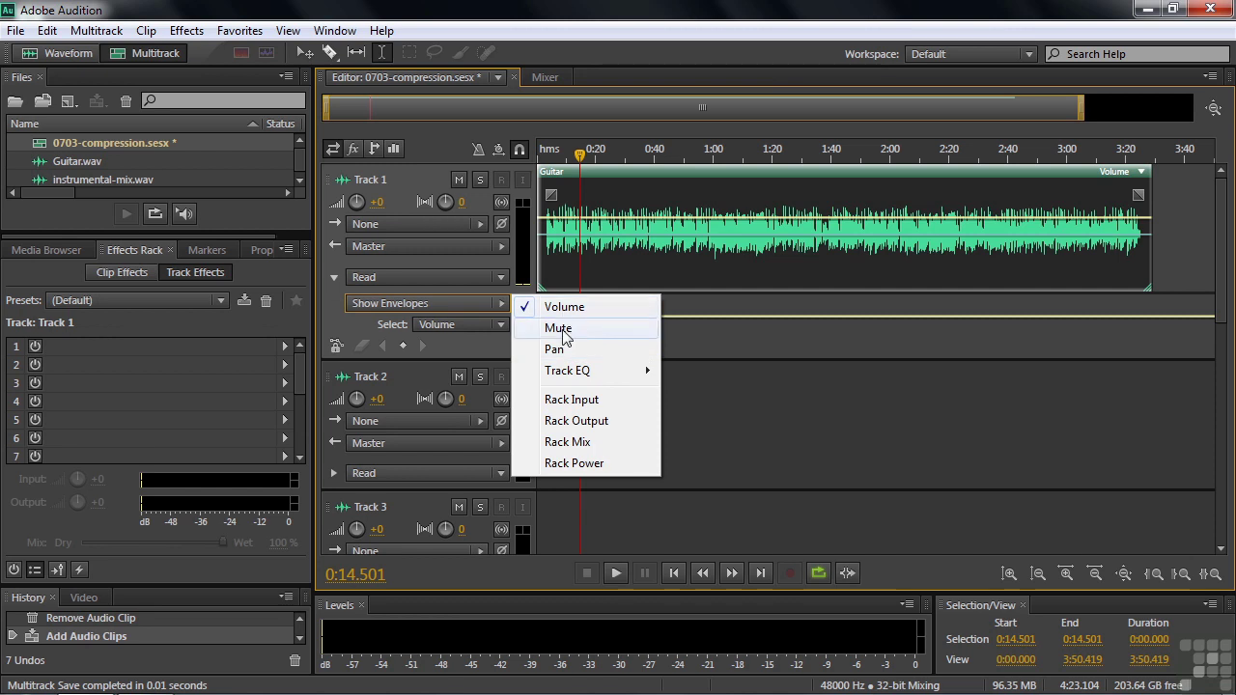
left_click(555, 350)
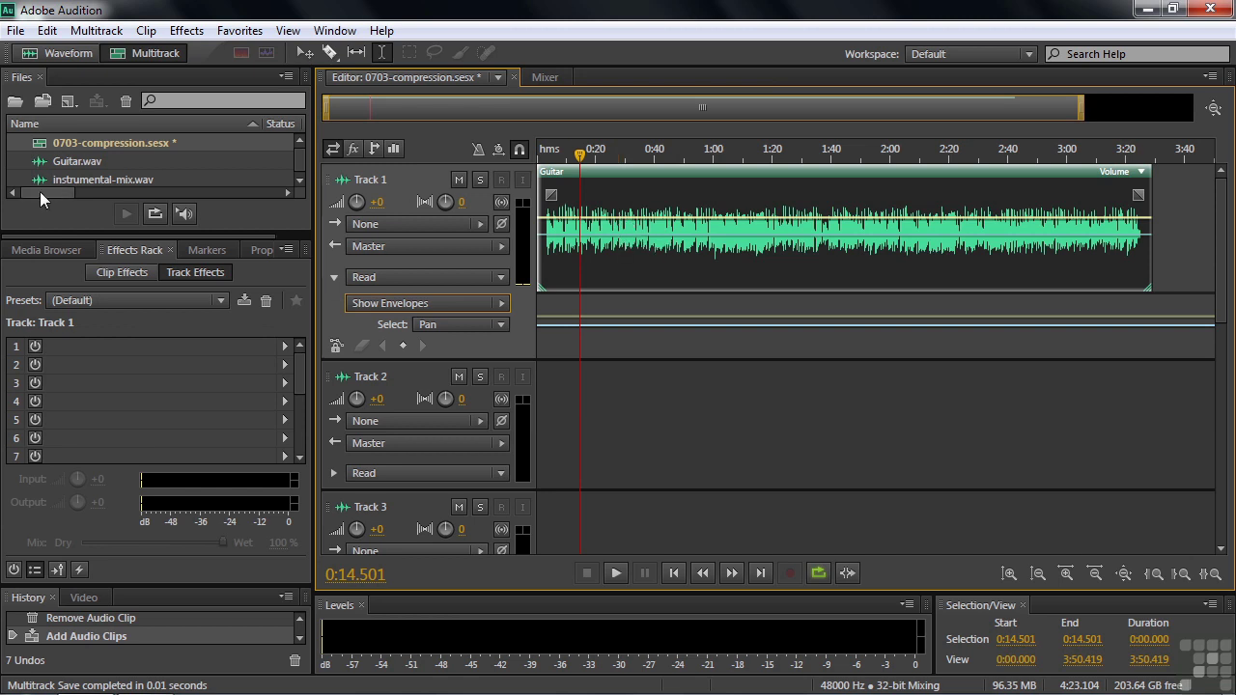
Reopen instrumental-mix.wav and add a keyframe on the gain envelope near 0:10
double_click(63, 178)
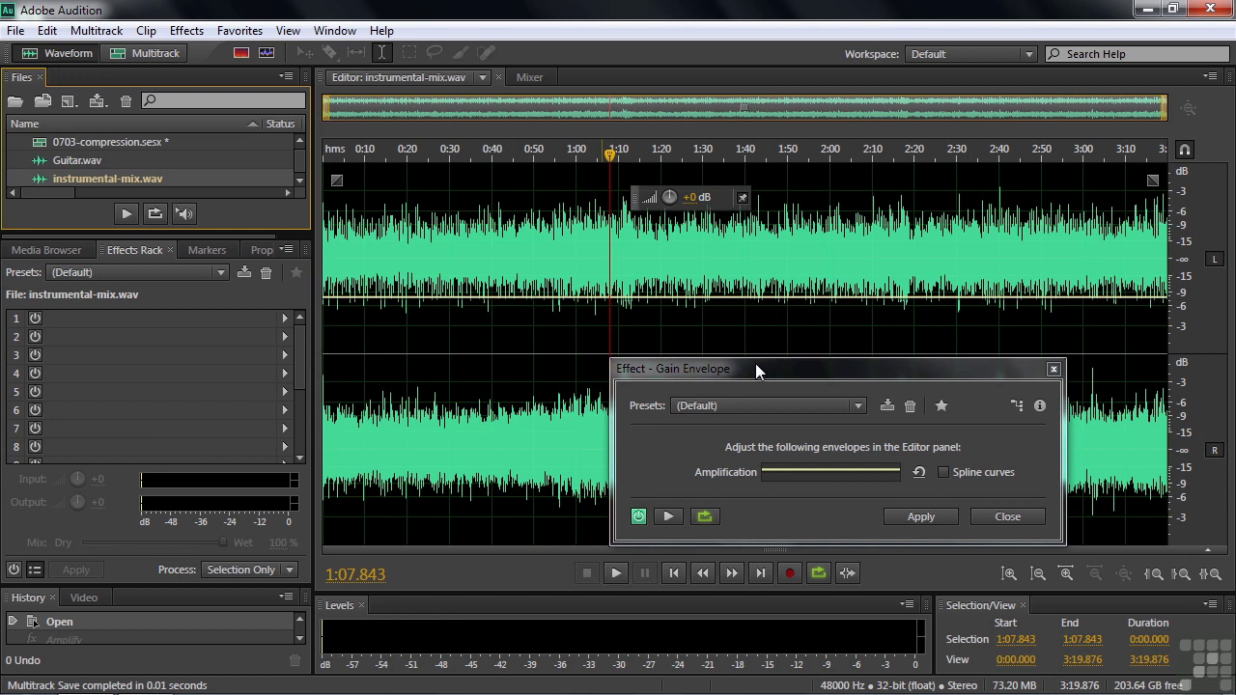
left_click(371, 305)
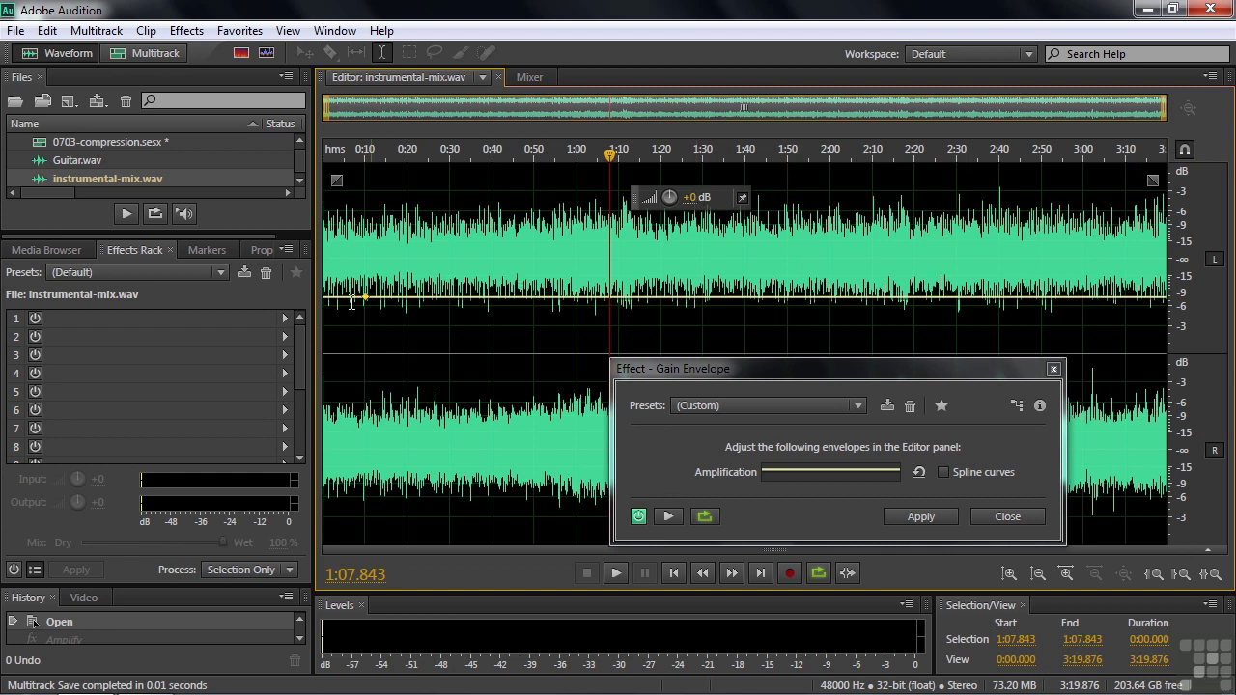
mouse_move(372, 305)
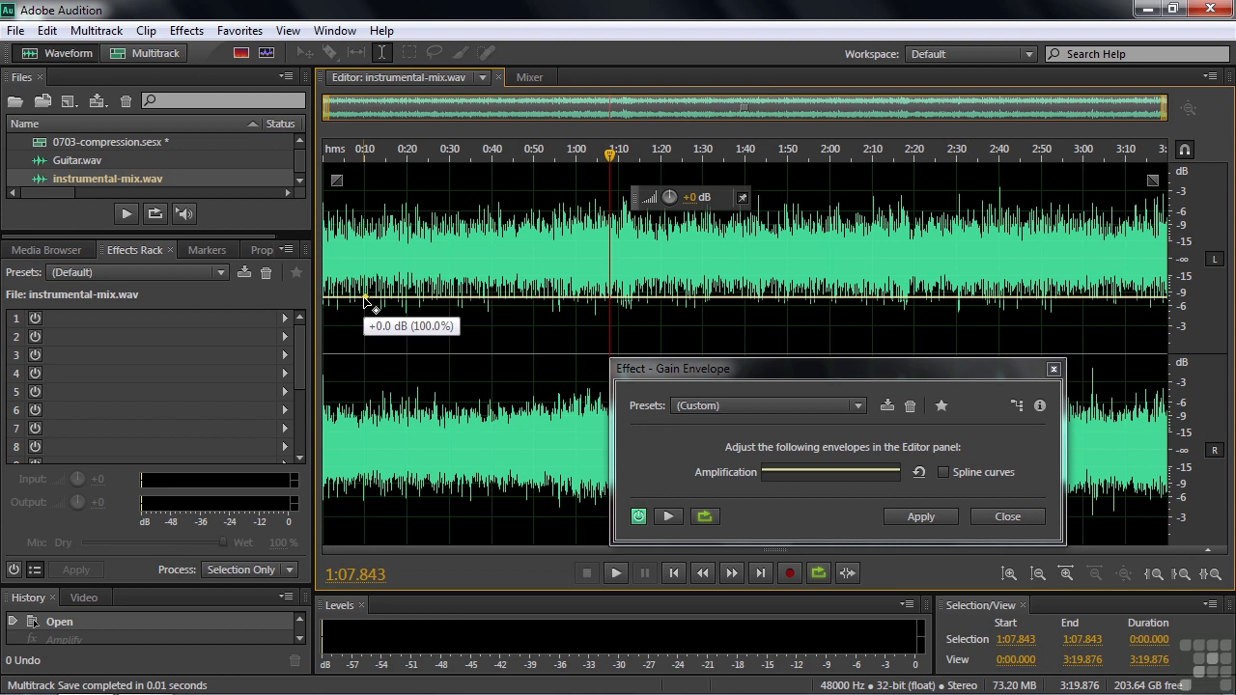
left_click(365, 297)
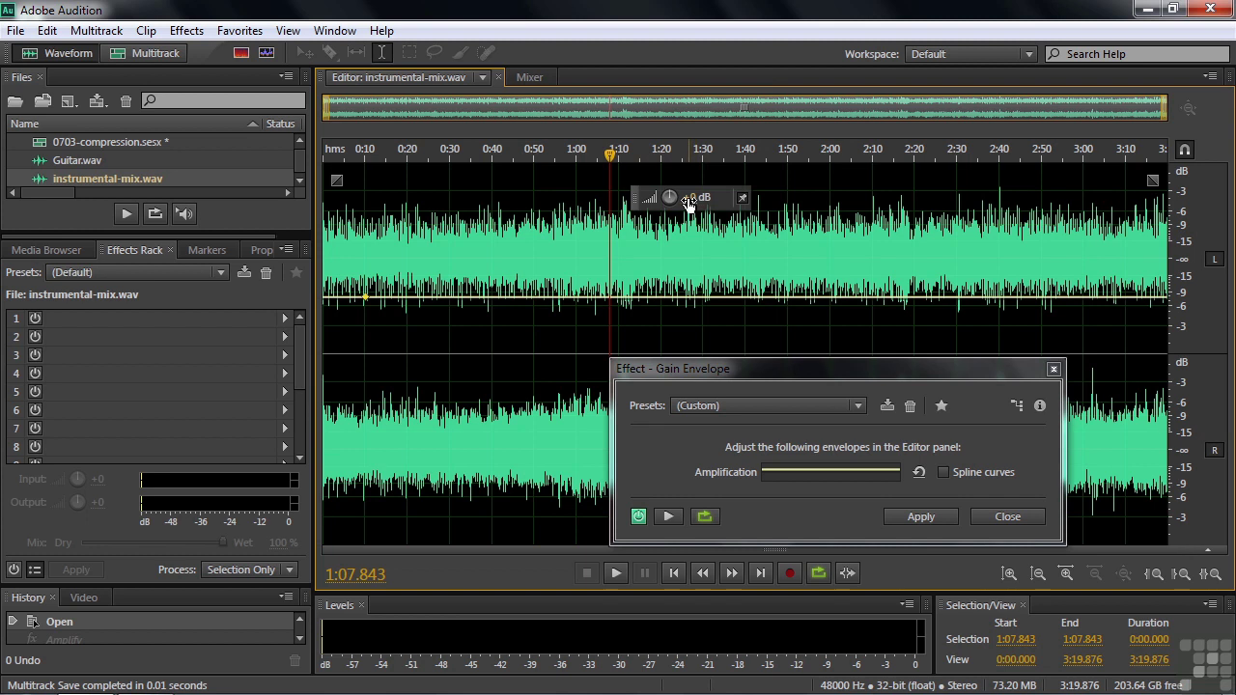
left_click_drag(690, 198, 719, 198)
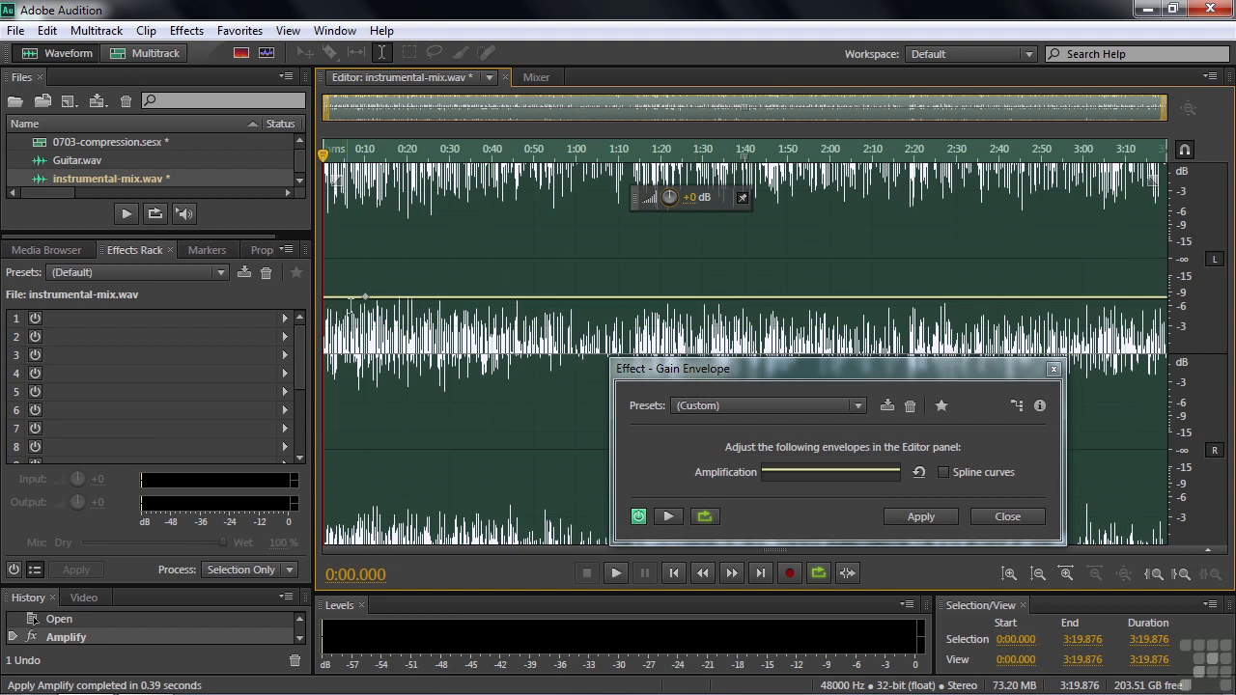
mouse_move(368, 302)
key("ctrl+z")
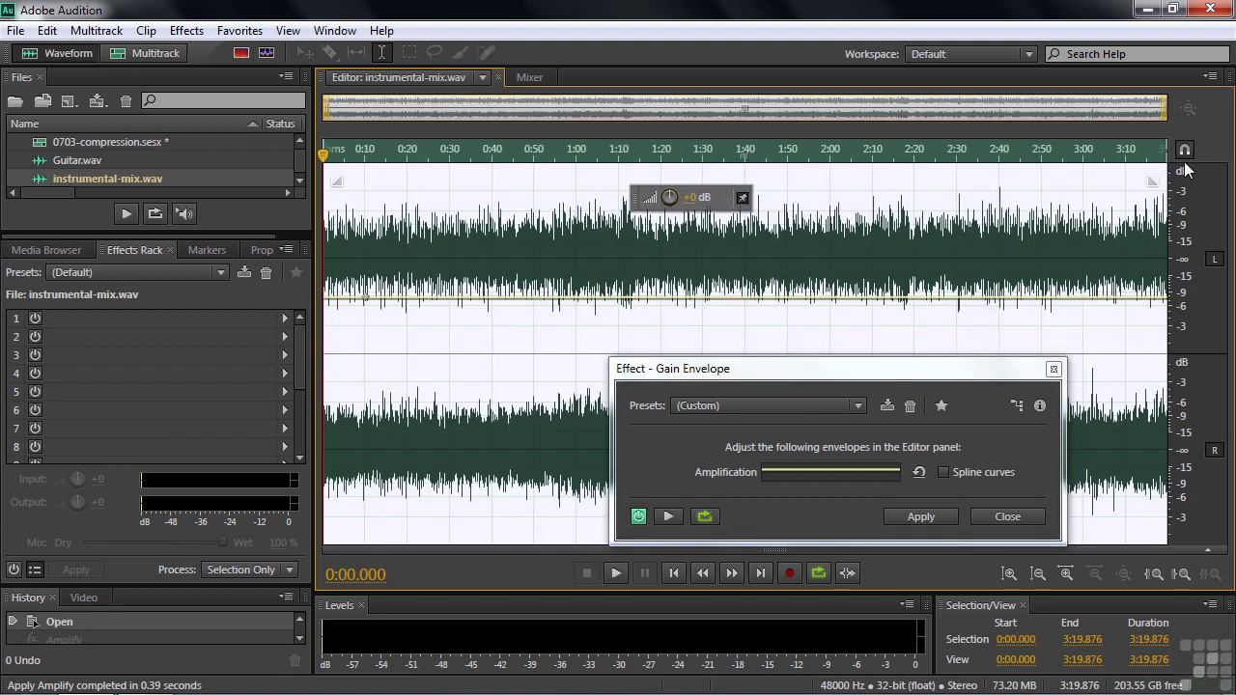
Deselect the waveform, then drag a new gain envelope point down to silence just after 0:10
left_click(1085, 249)
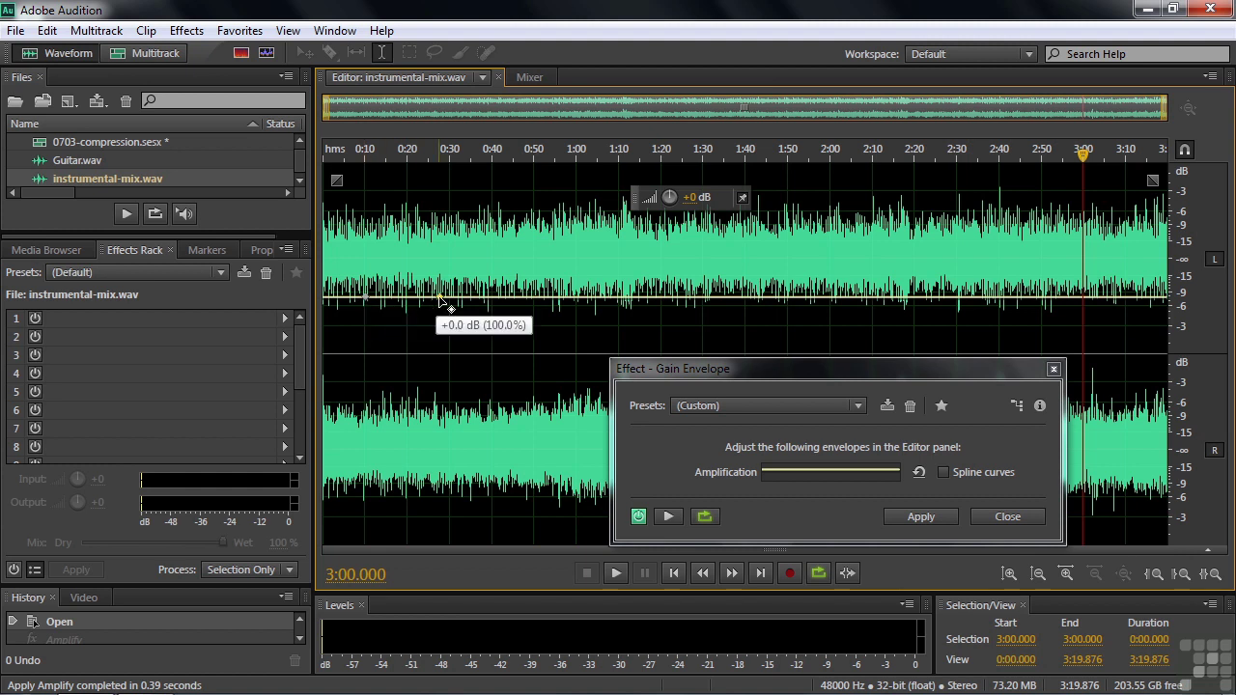
left_click_drag(442, 305, 383, 540)
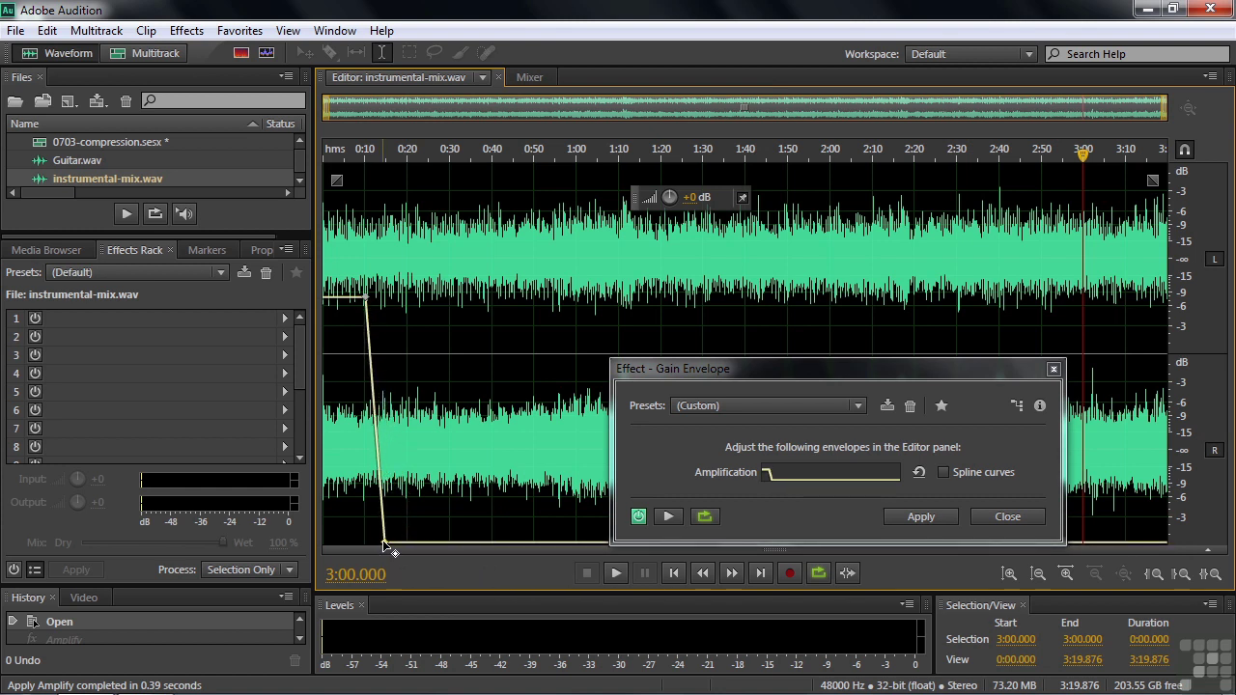
Preview the fade from 0:08, then drag the bottom keyframe near 0:13 up to +15 dB
left_click(357, 152)
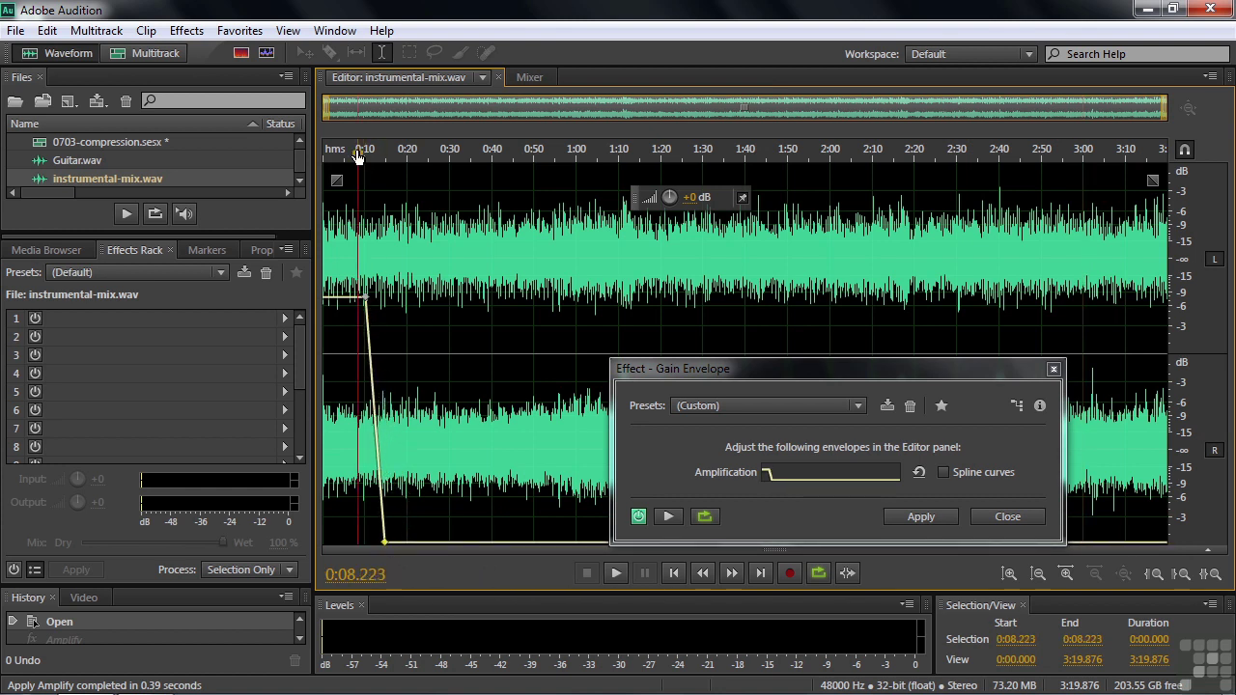
key("space")
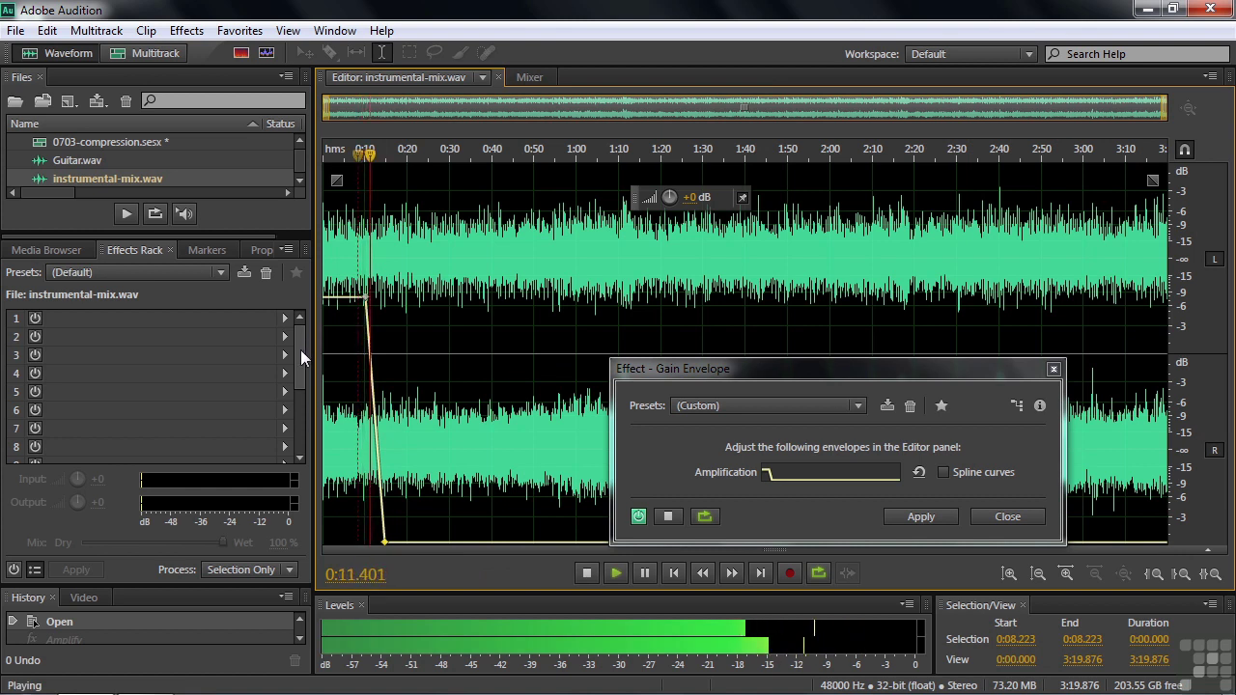
key("space")
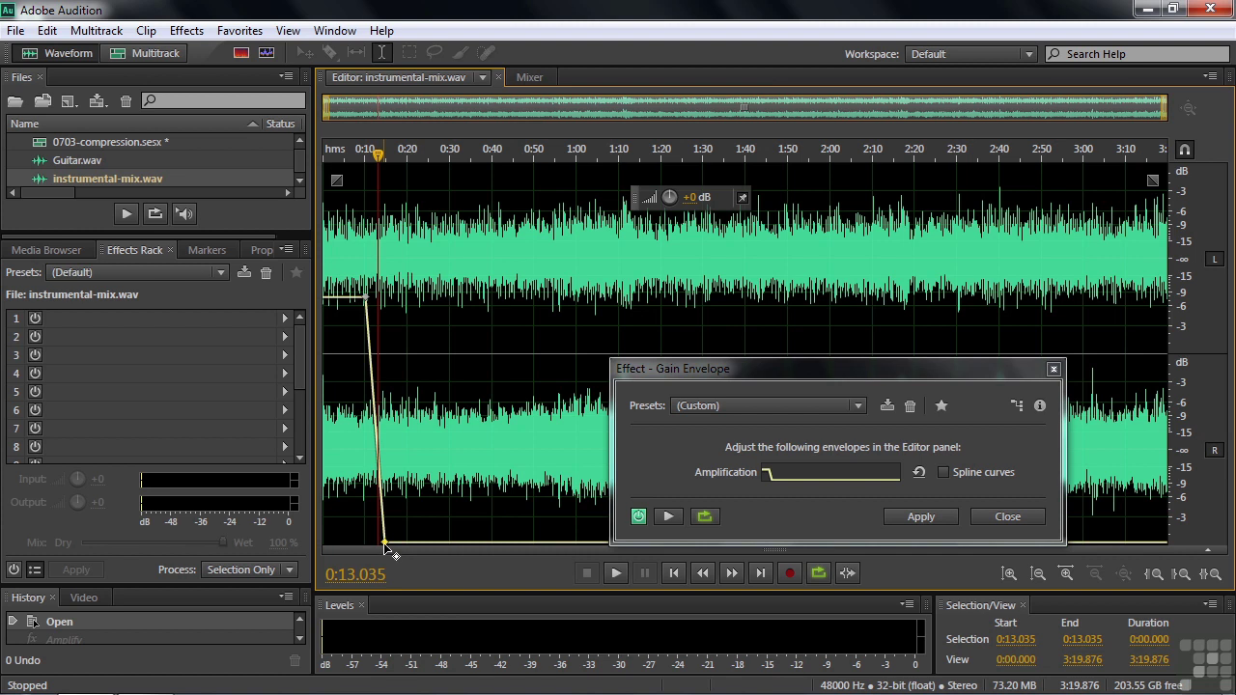
mouse_move(386, 550)
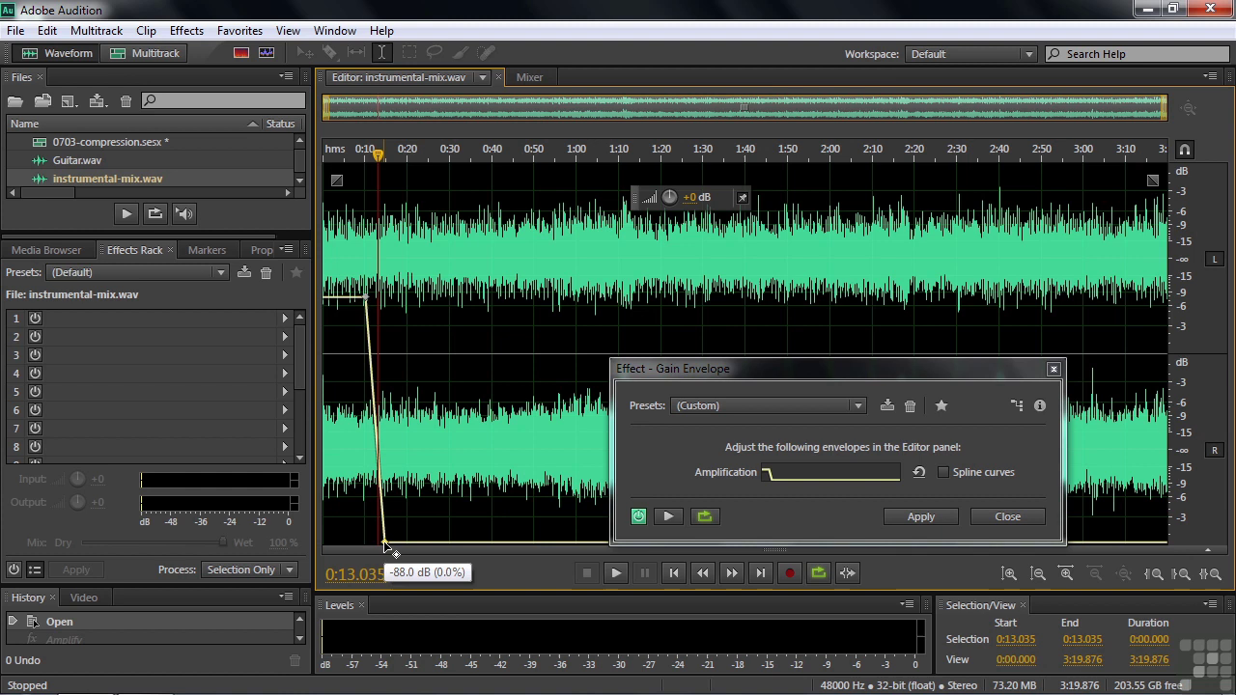
left_click_drag(384, 540, 382, 155)
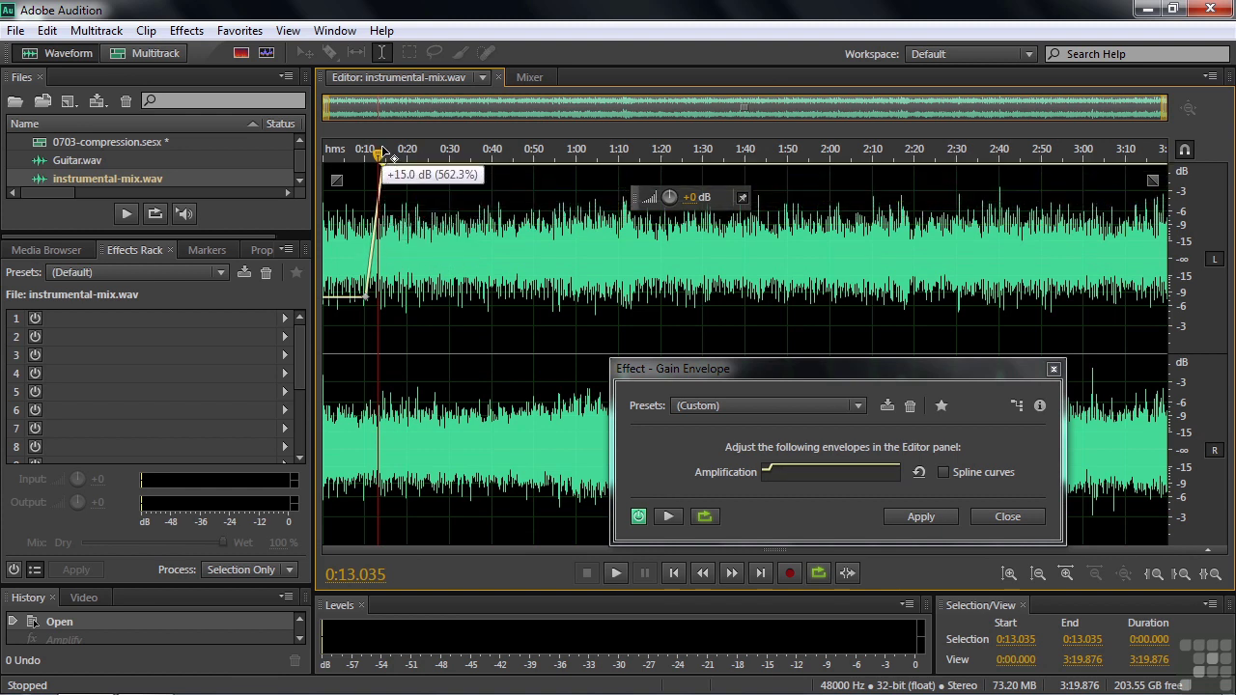
Lower the 0:13 keyframe from +15 dB and fine-tune it to about +9 dB
left_click_drag(383, 152, 381, 154)
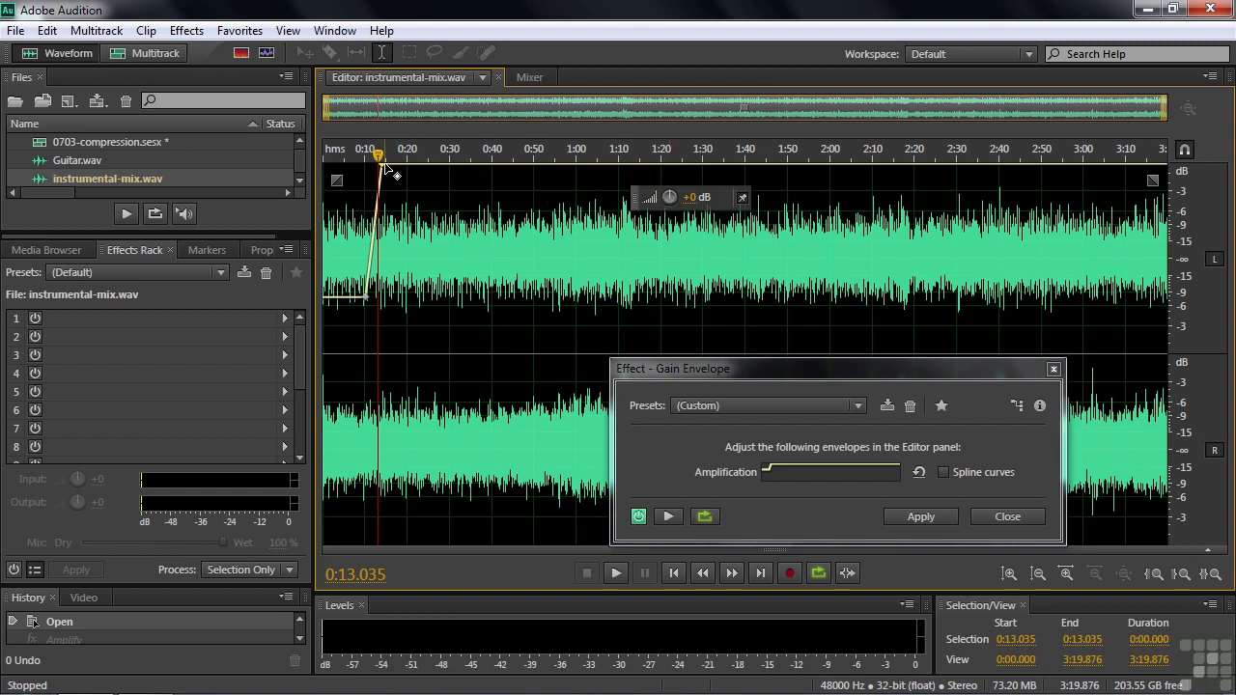
mouse_move(384, 170)
left_mouse_down()
mouse_move(377, 214)
mouse_move(378, 164)
left_mouse_up()
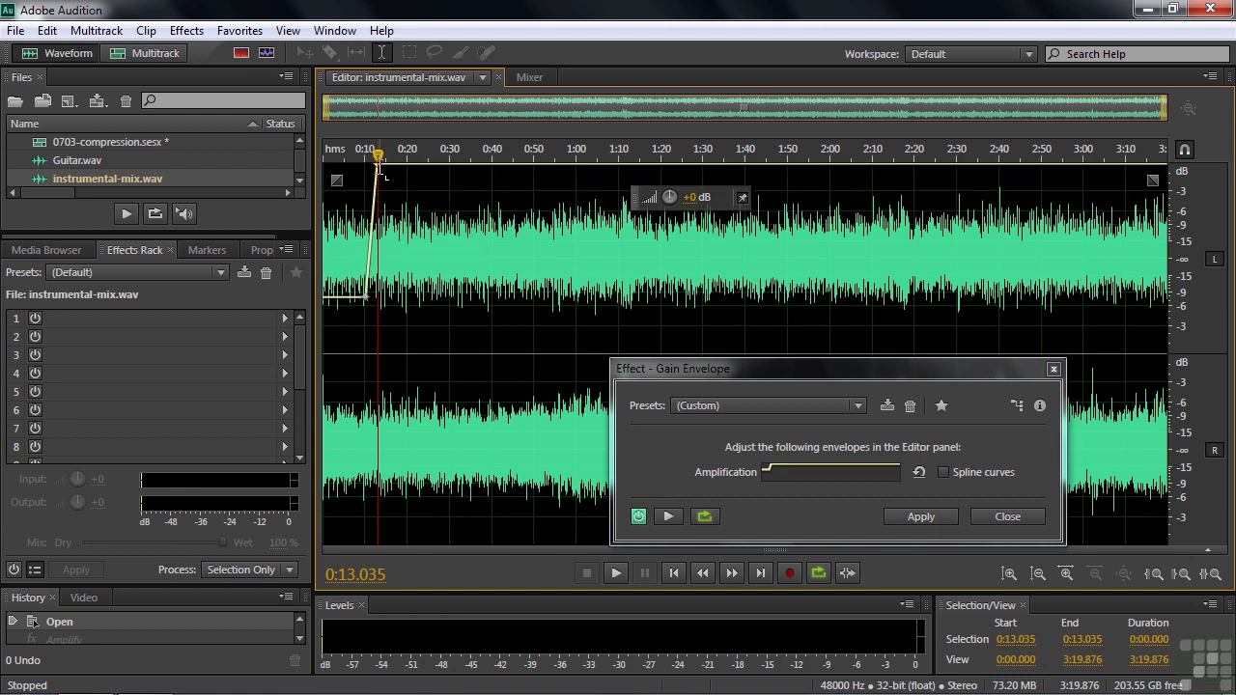
left_click_drag(380, 171, 381, 233)
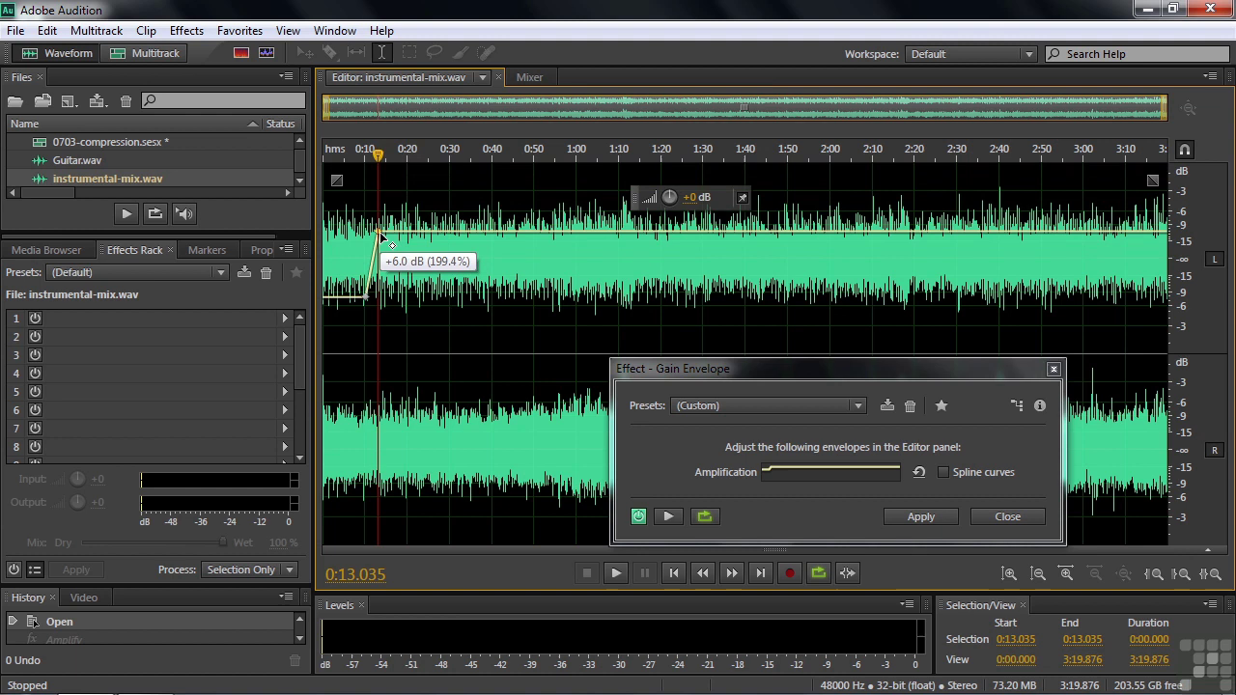
left_click_drag(379, 235, 379, 234)
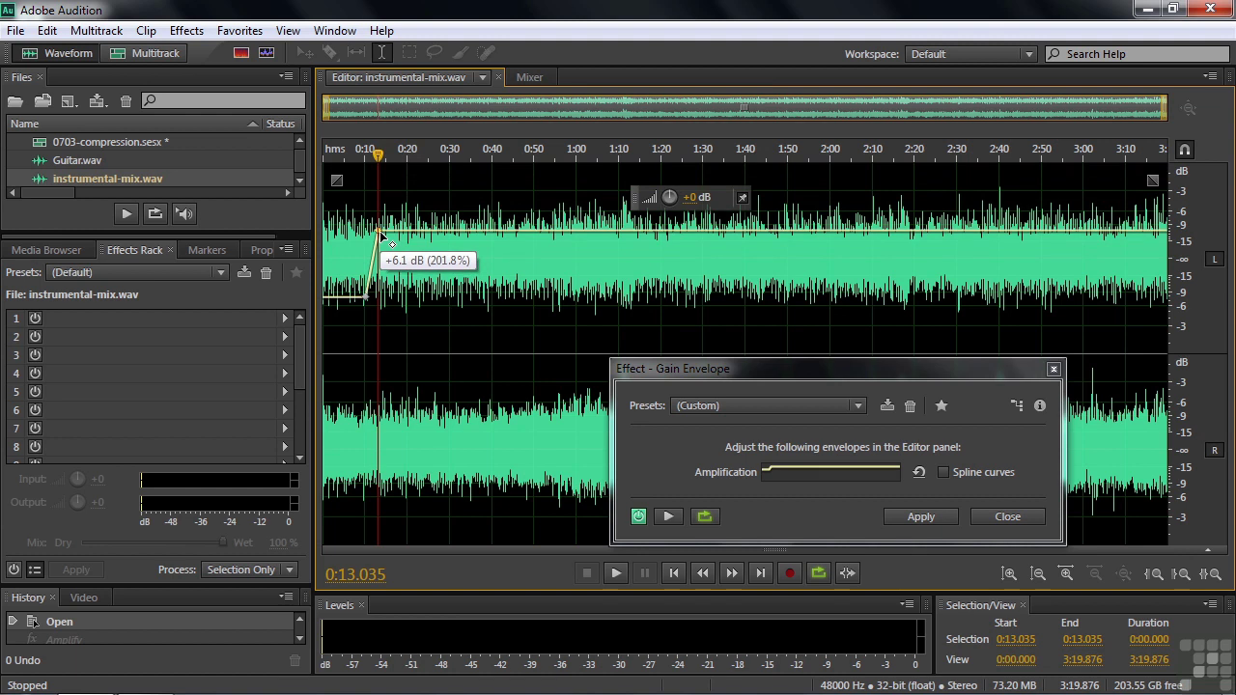
left_click_drag(382, 234, 382, 191)
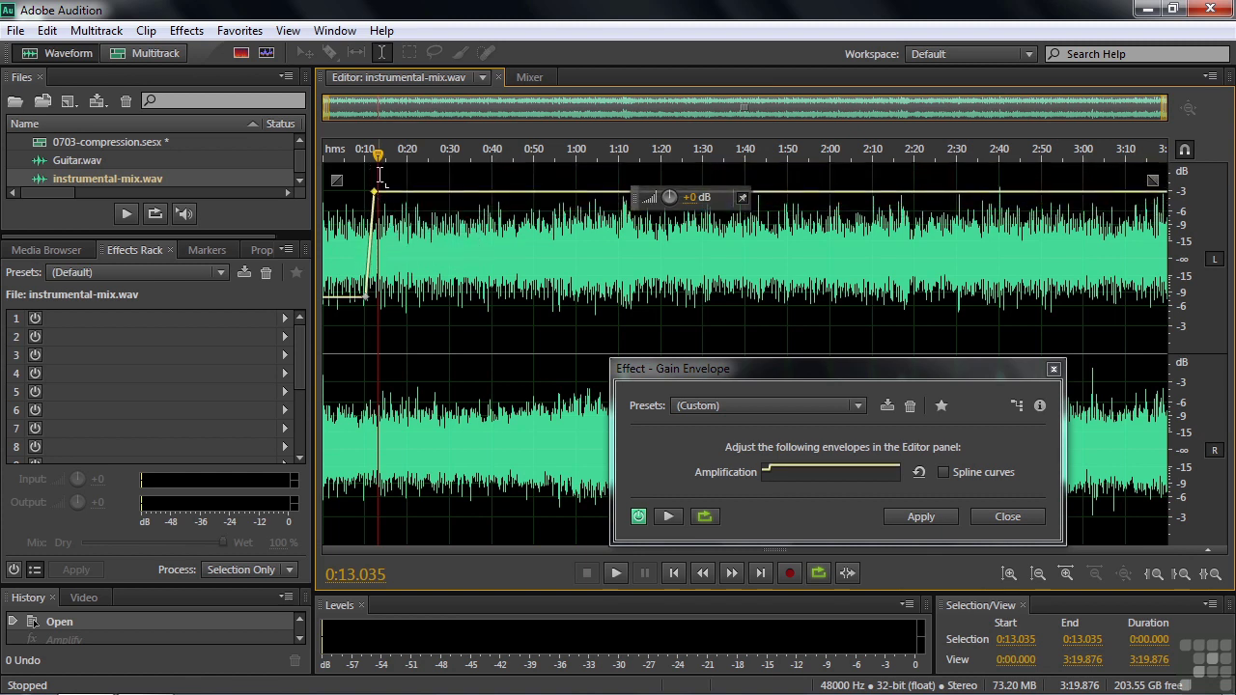
Preview the boost from just before 0:13
left_click(364, 158)
key("space")
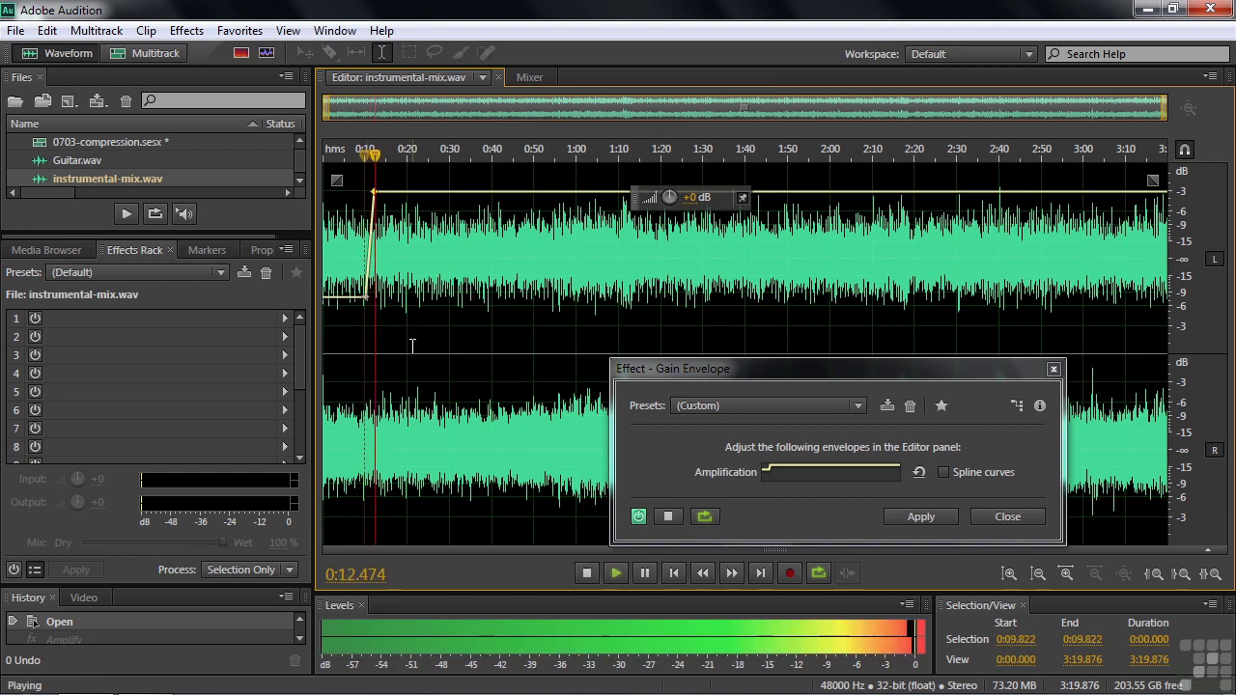
key("space")
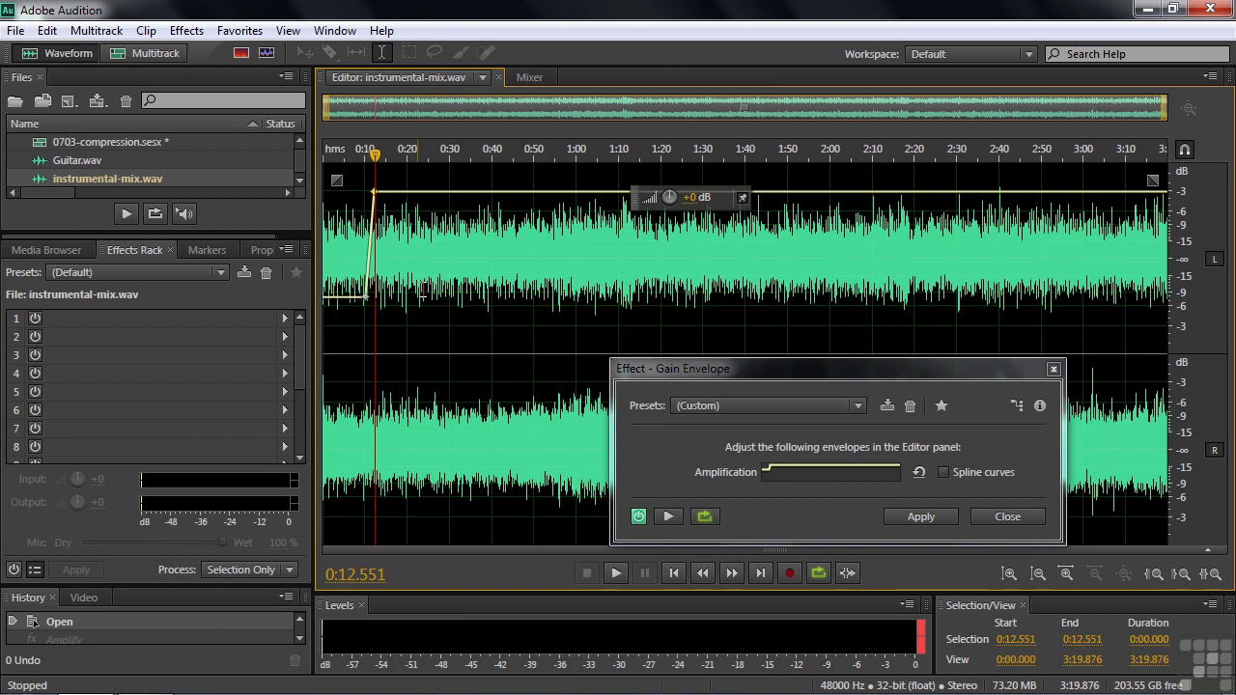
Add a keyframe after the boost, pull it down to about 0 dB near 0:19, and preview
left_click(393, 193)
left_click_drag(407, 193, 402, 307)
key("space")
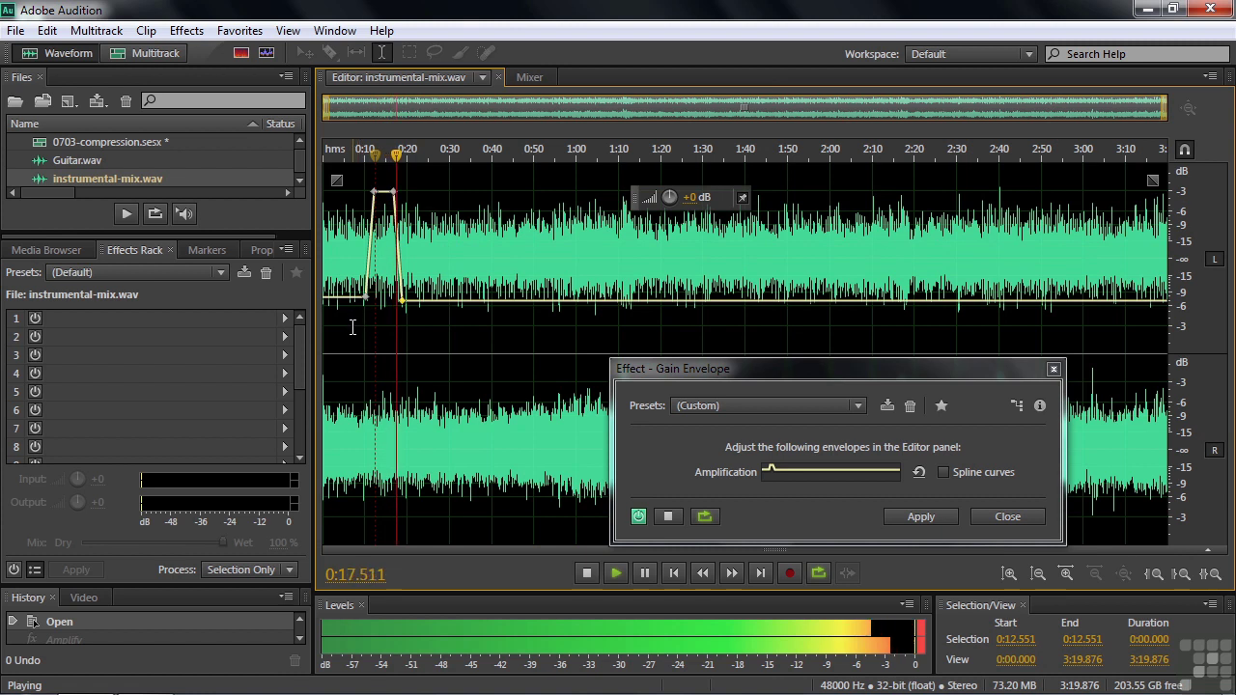
key("space")
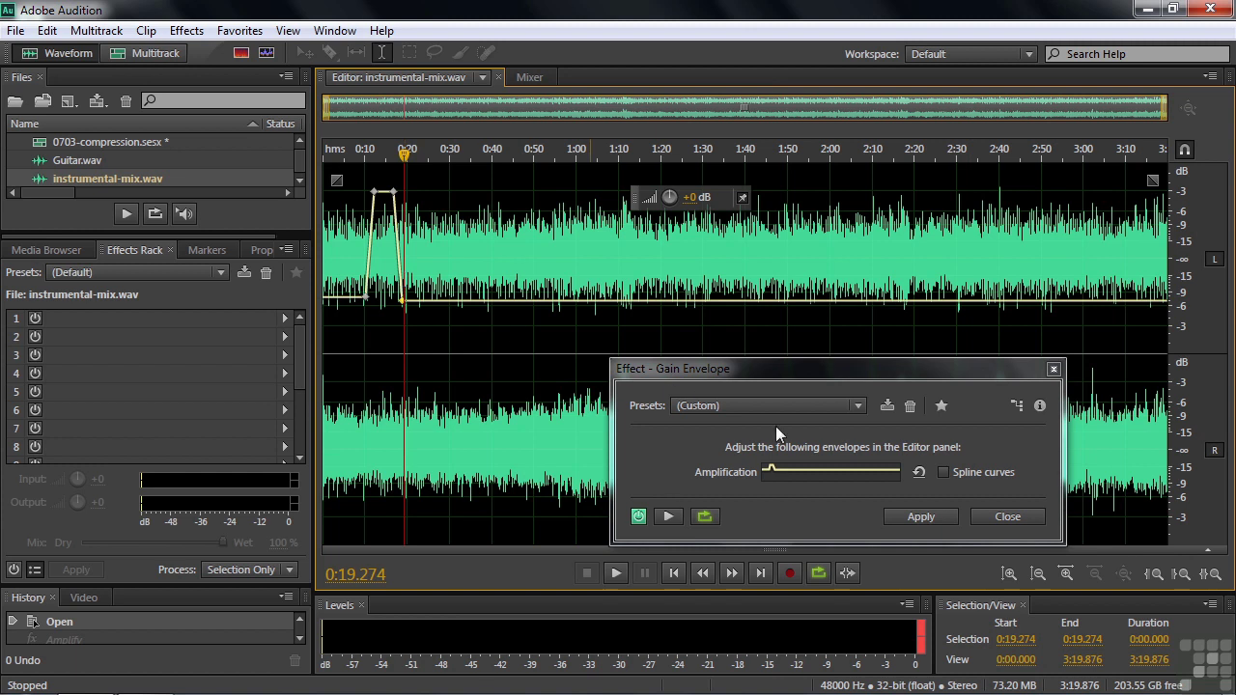
Turn on Spline curves and lower the peak keyframe to about +8.5 dB
left_click(942, 471)
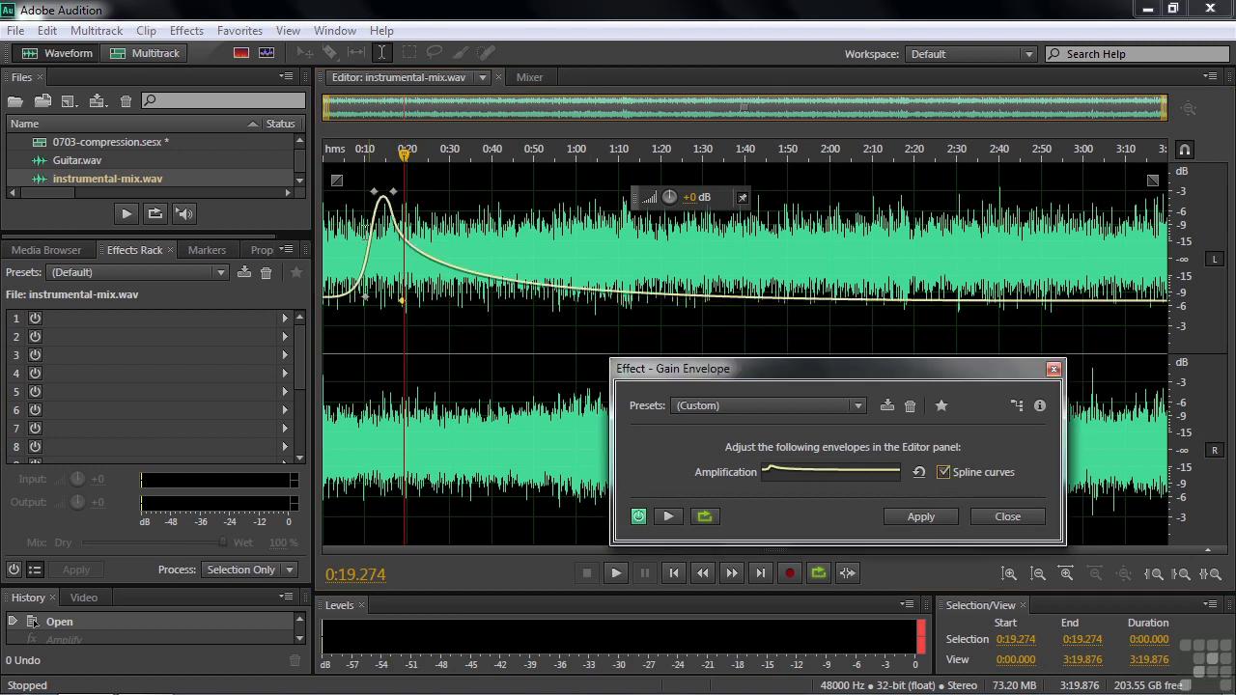
left_click(403, 203)
left_click_drag(403, 203, 418, 230)
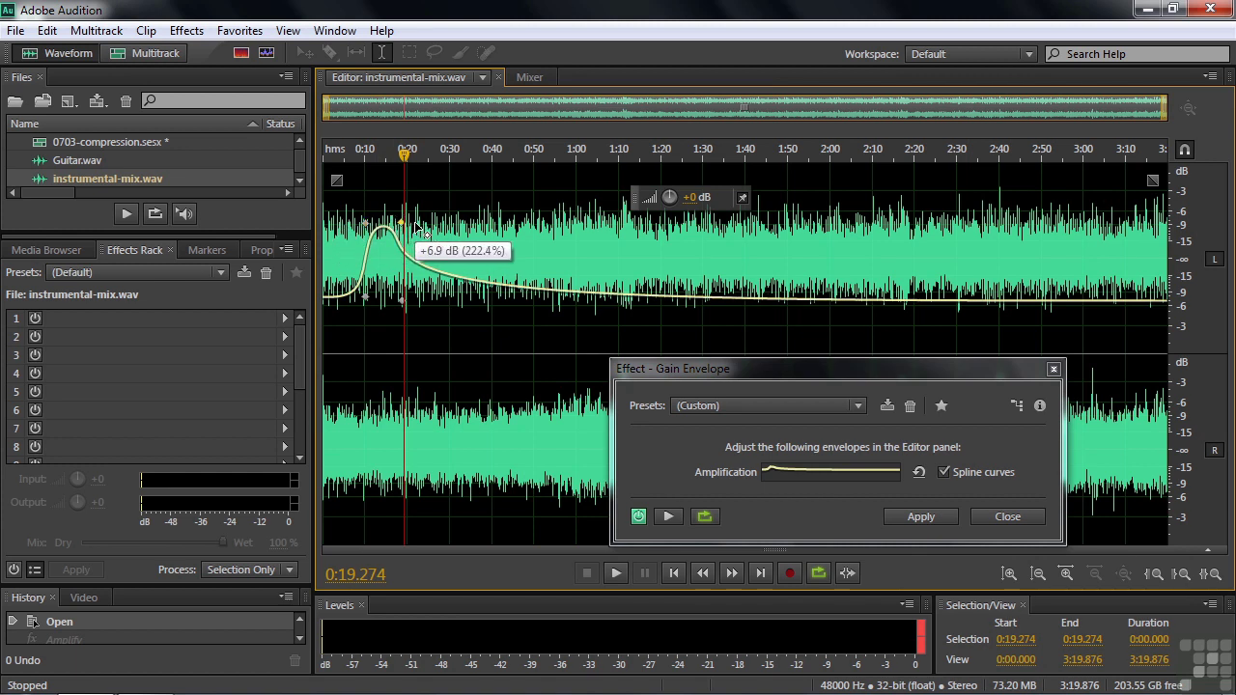
Add a keyframe near 0:21, set it to about -4.2 dB, and preview from 0:13.7
left_click_drag(405, 305, 428, 309)
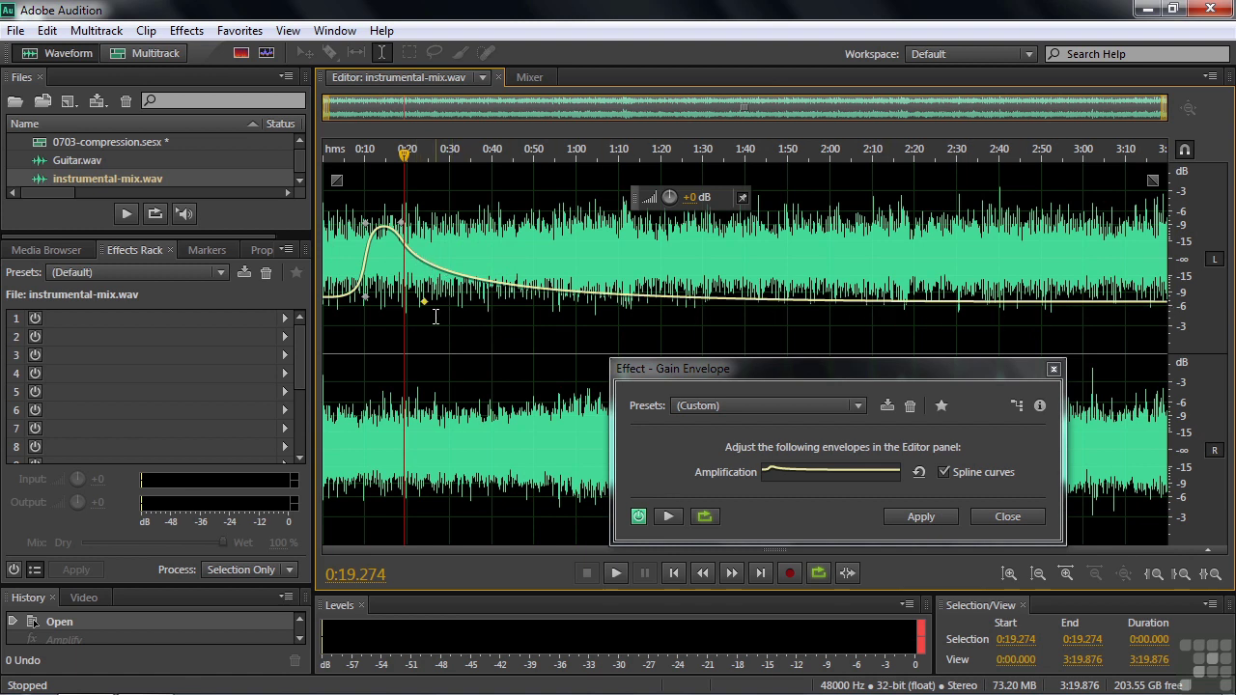
left_click_drag(424, 303, 415, 377)
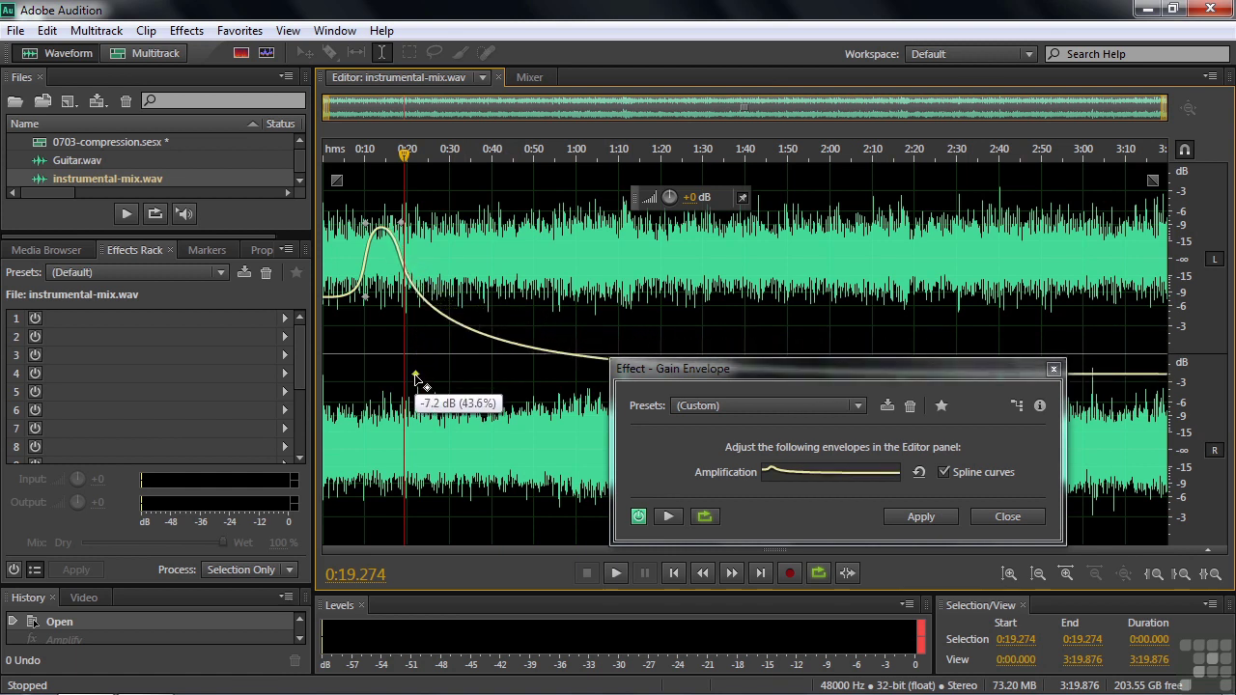
left_click_drag(415, 376, 402, 436)
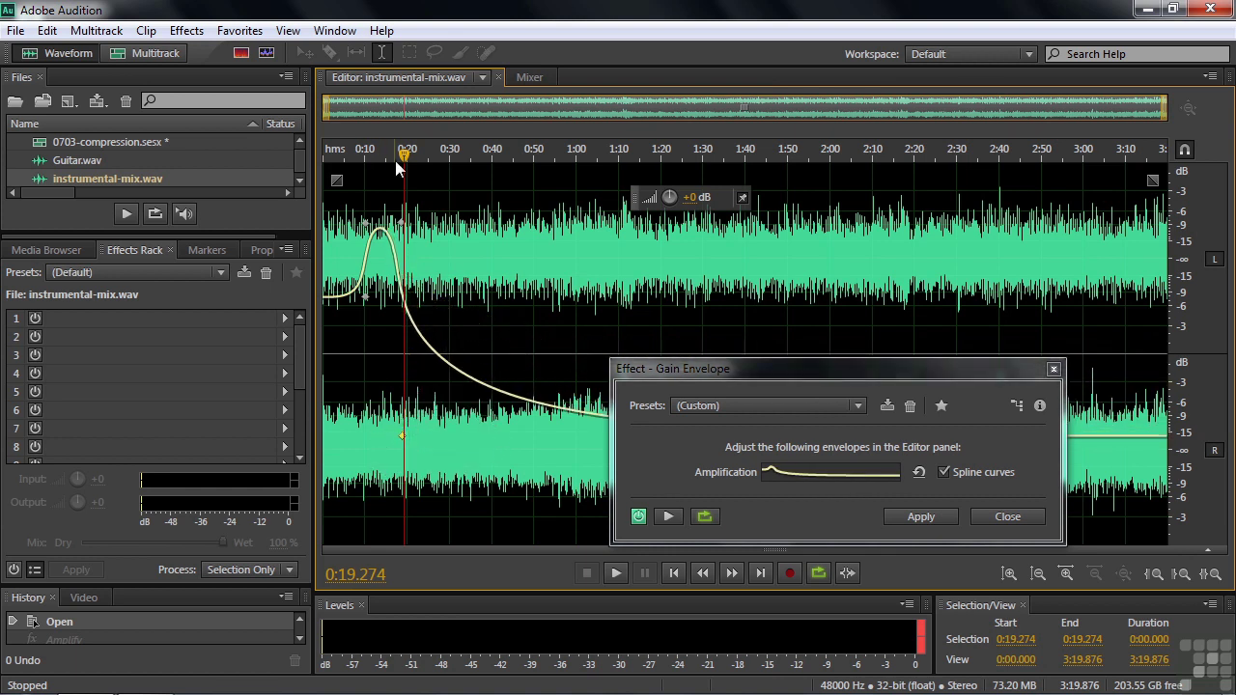
left_click(381, 164)
key("space")
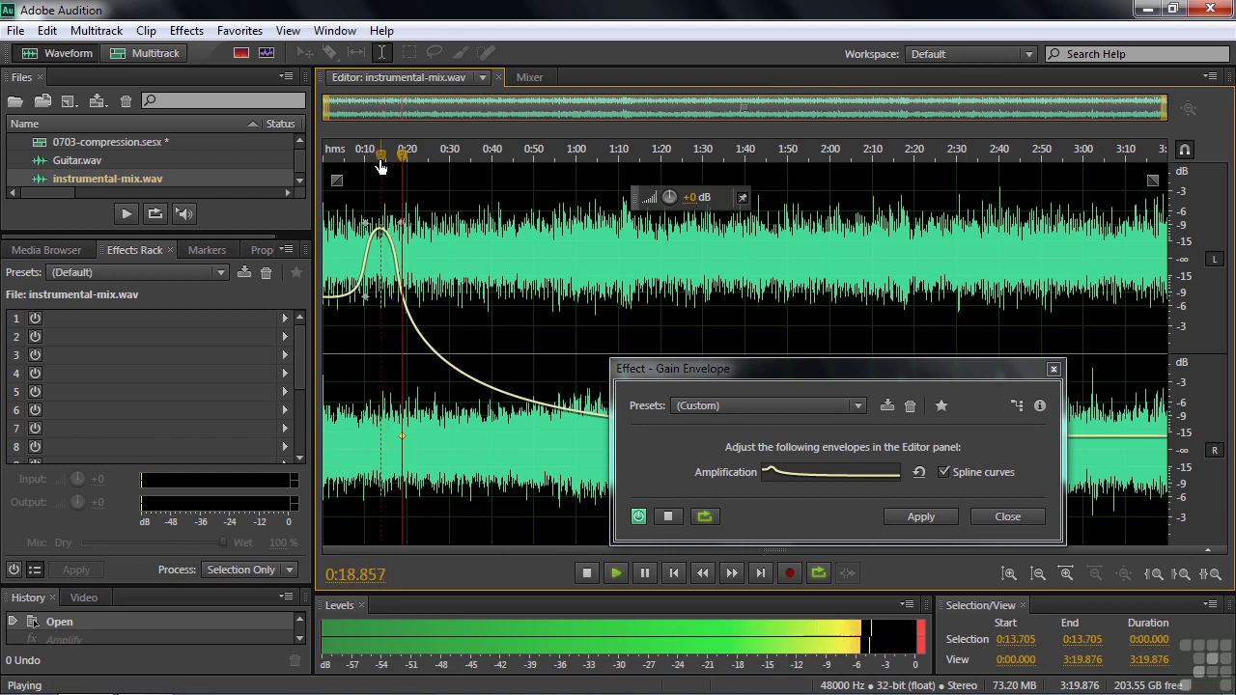
key("space")
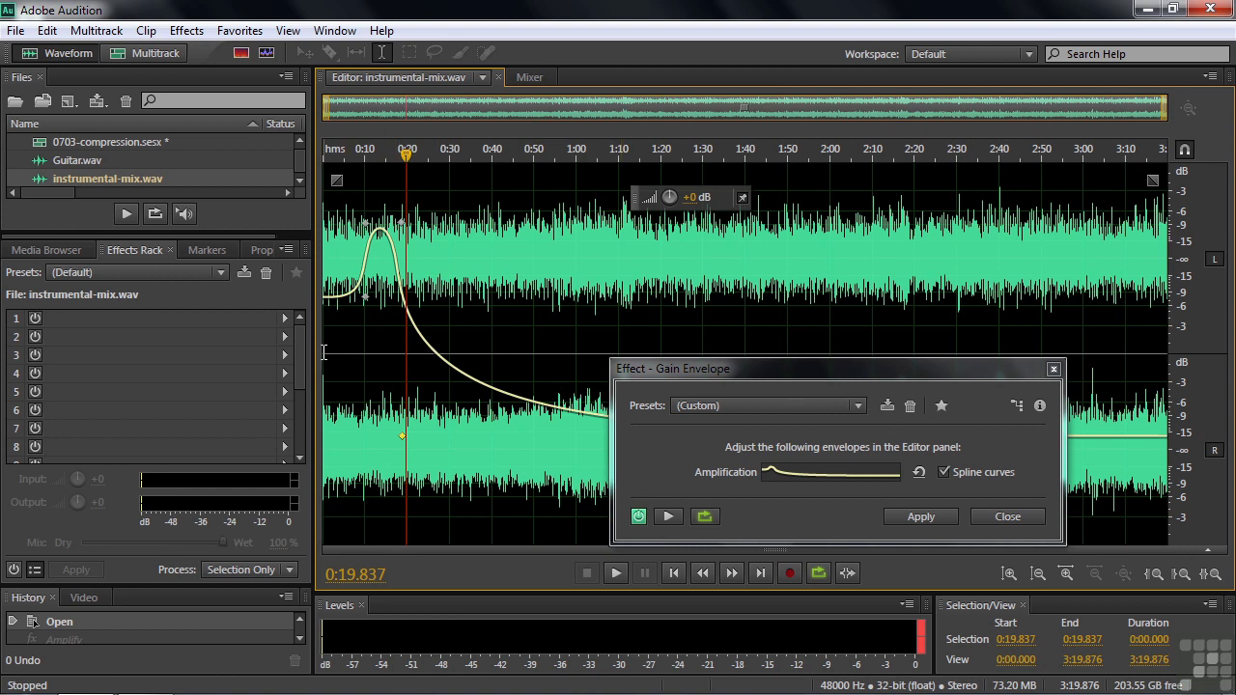
Select the track's opening stretch and reset the gain envelope to the (Default) preset
left_click_drag(324, 355, 450, 375)
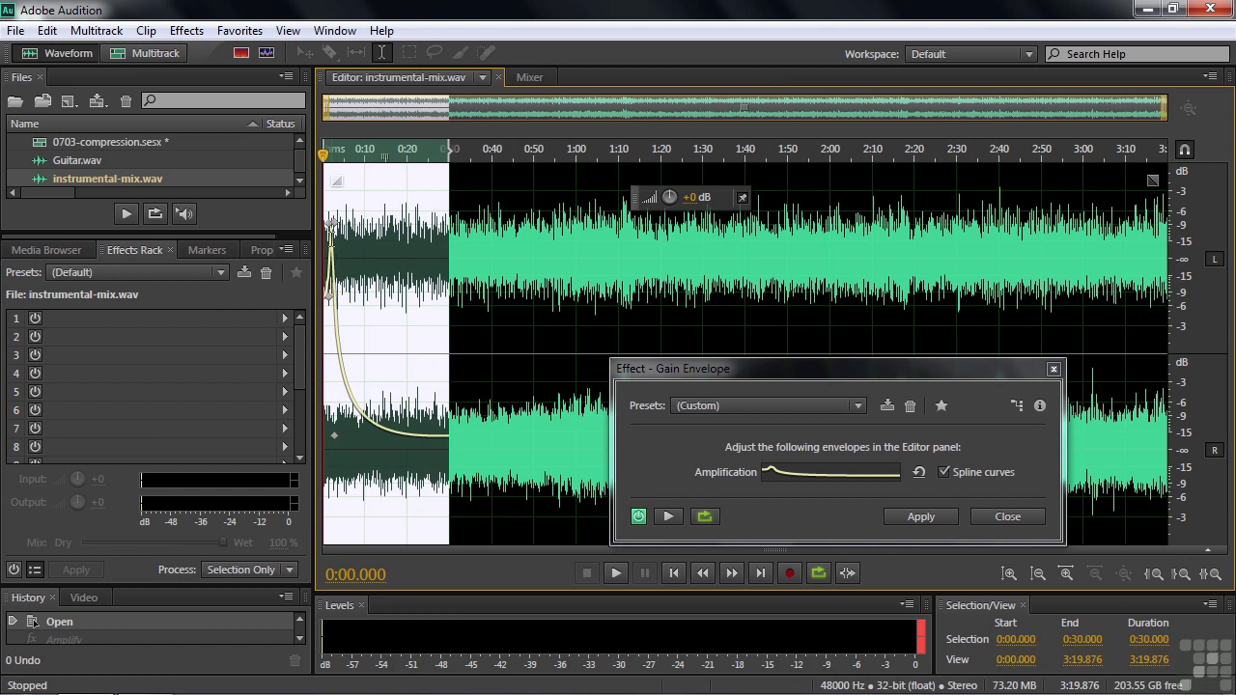
left_click_drag(333, 227, 334, 223)
left_click(858, 406)
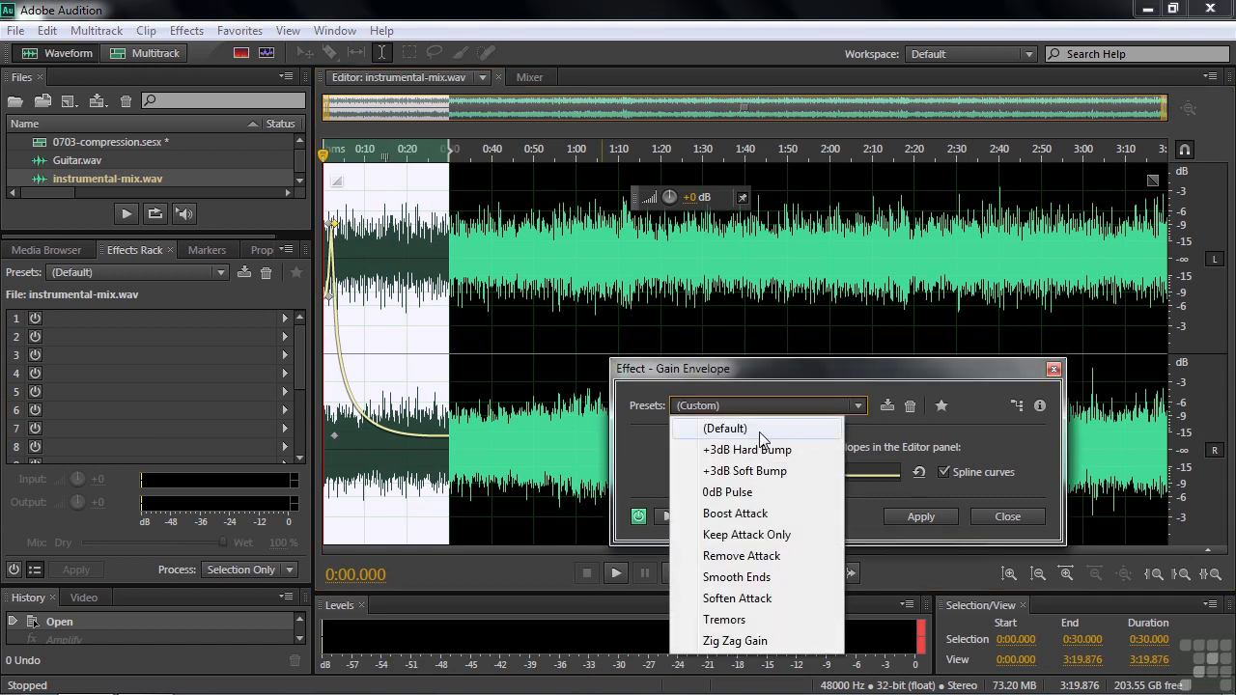
left_click(713, 422)
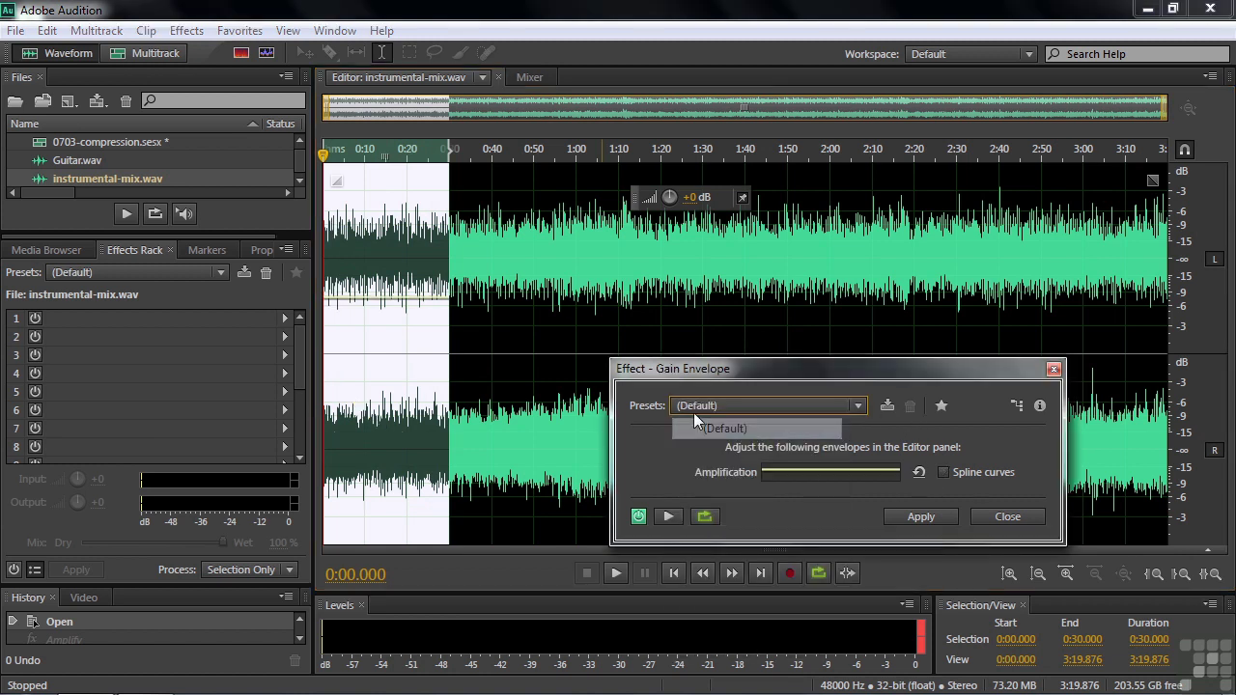
Build a spline bump from a +2.6 dB keyframe and refit it to the 0:26.041–0:37.234 range
left_click(336, 303)
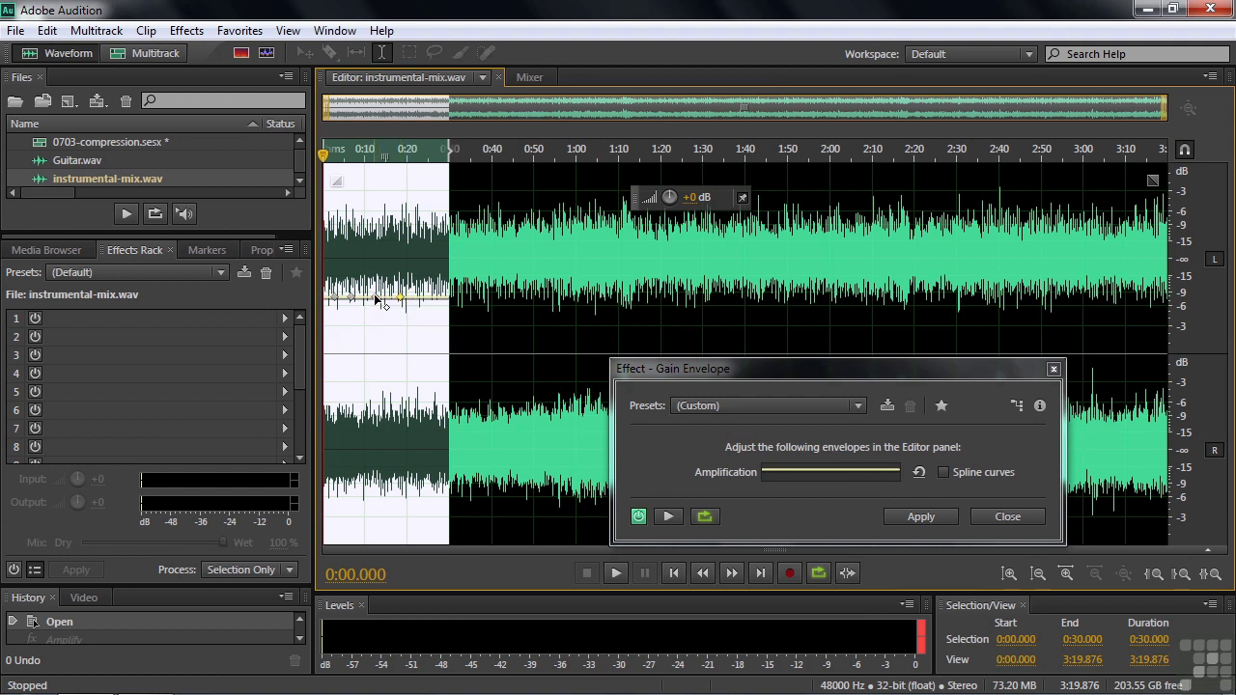
left_click_drag(377, 298, 353, 259)
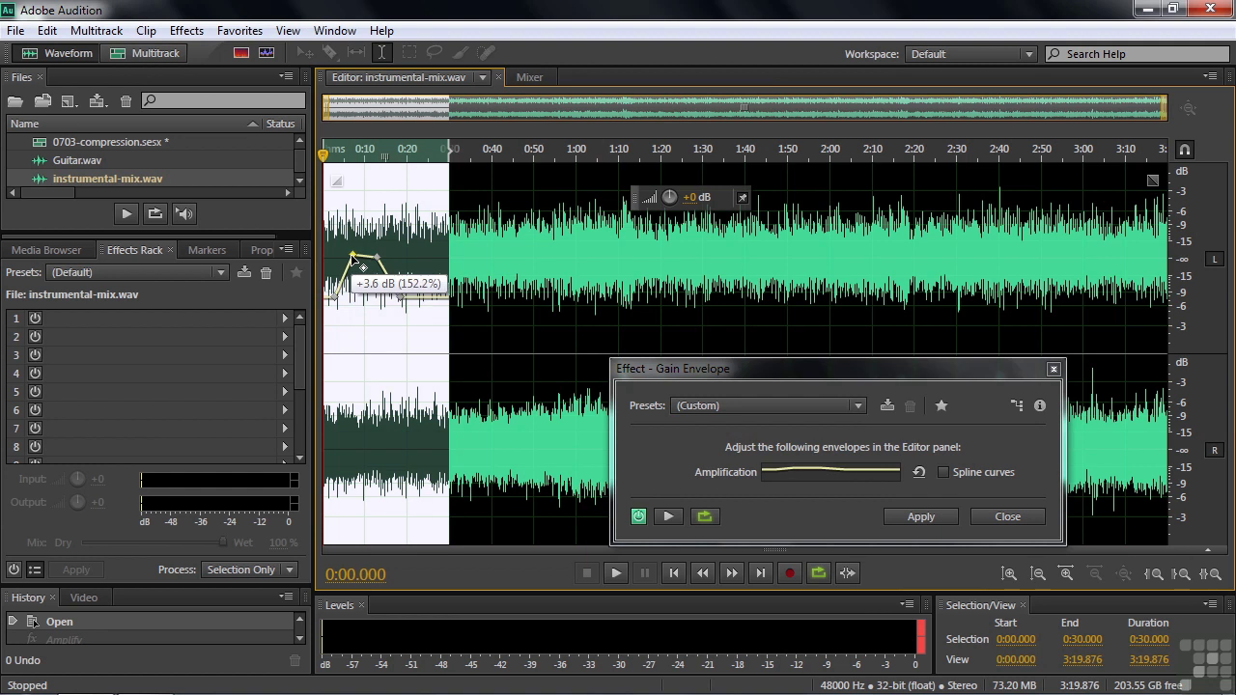
left_click(945, 472)
left_click_drag(376, 257, 352, 249)
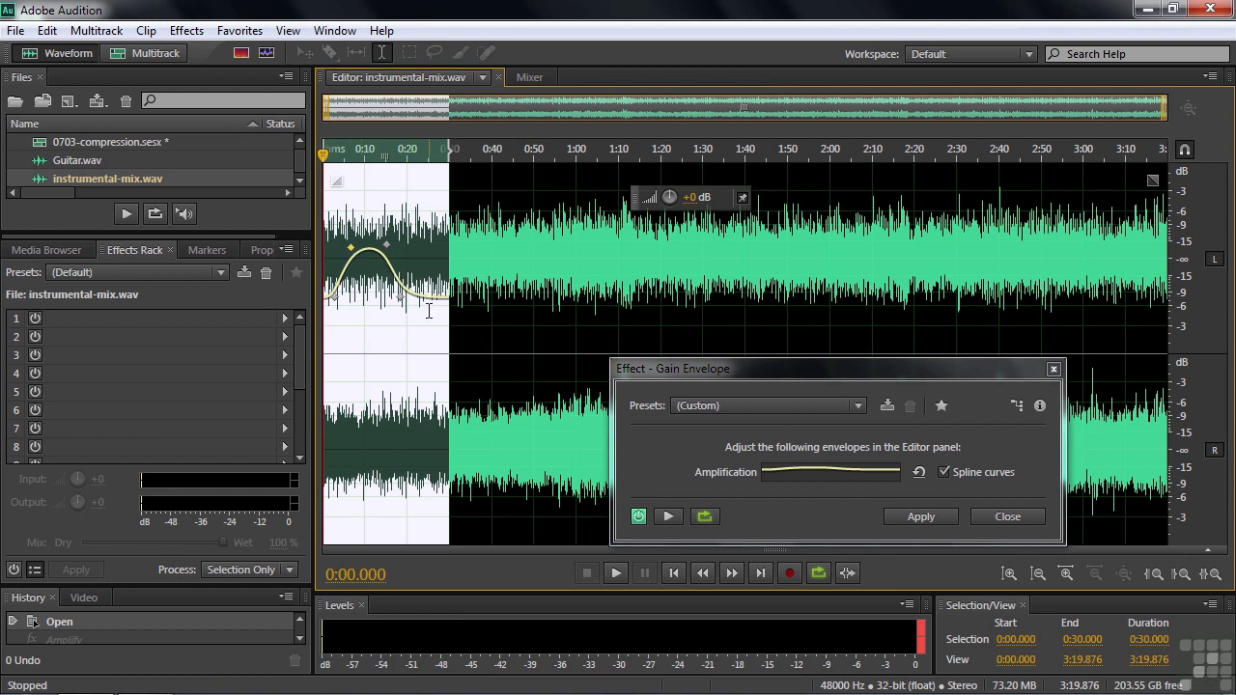
left_click_drag(445, 153, 364, 184)
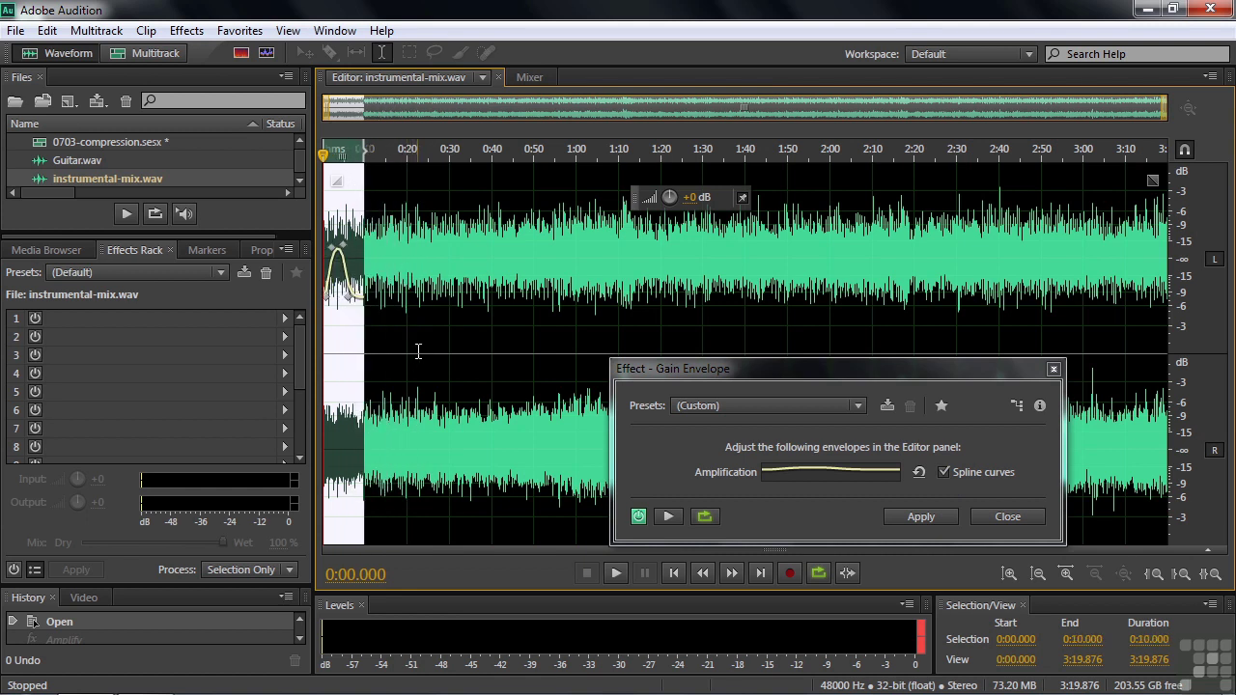
left_click_drag(434, 285, 480, 295)
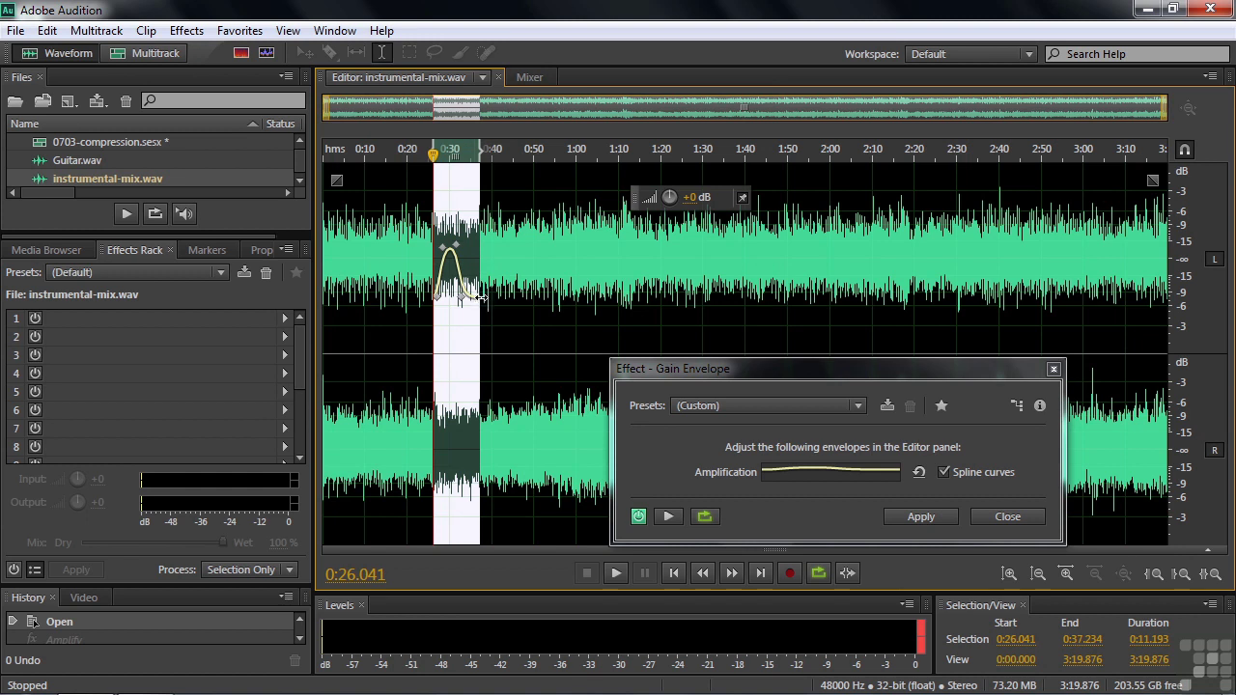
Clear the range selection, apply the Zig Zag Gain preset, and toggle Spline curves on and off
left_click(856, 406)
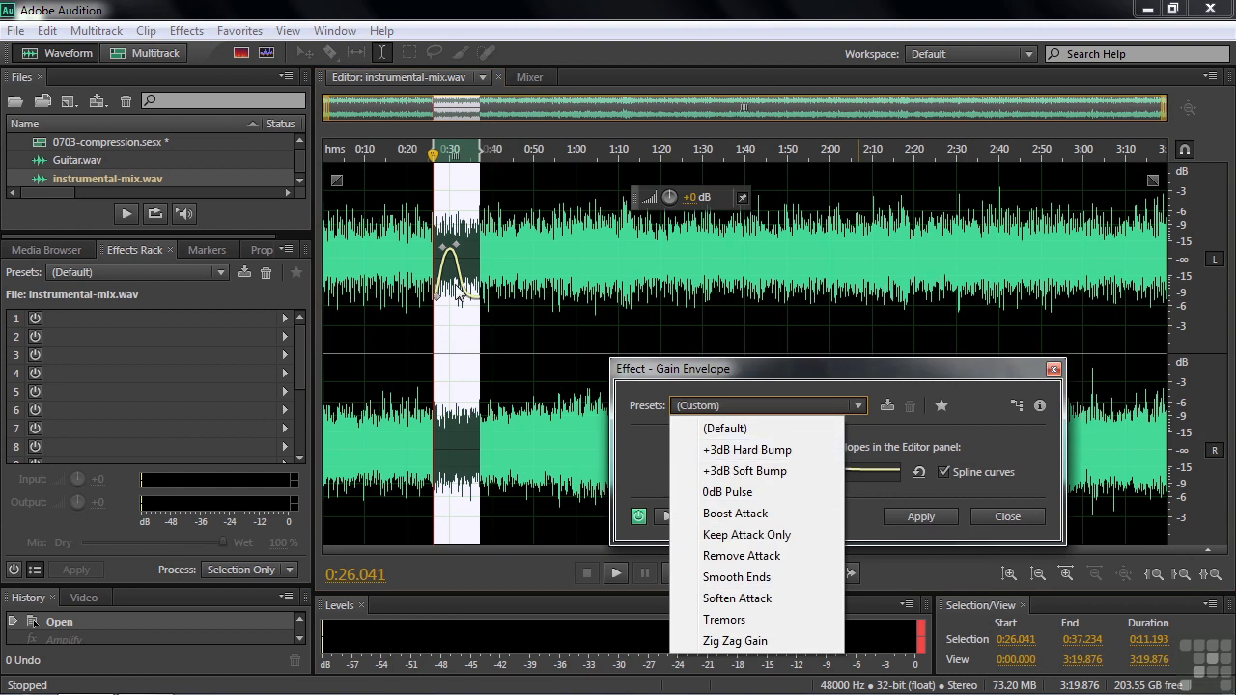
left_click(876, 367)
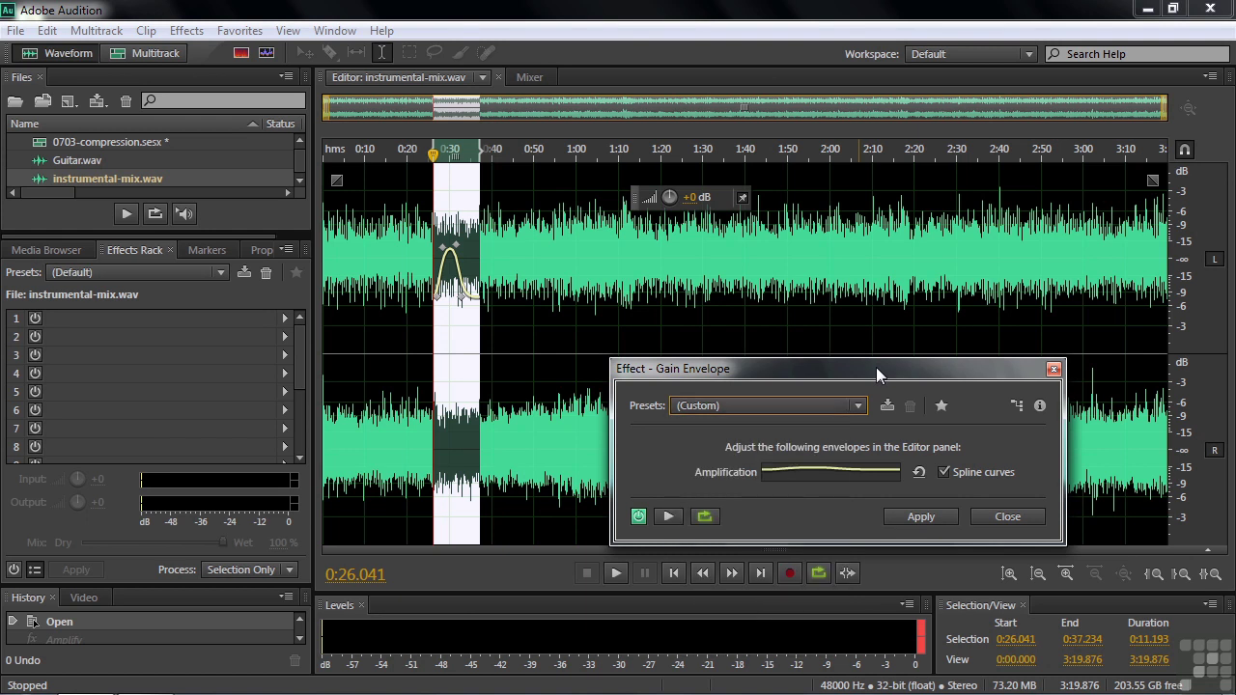
left_click(561, 349)
left_click(860, 406)
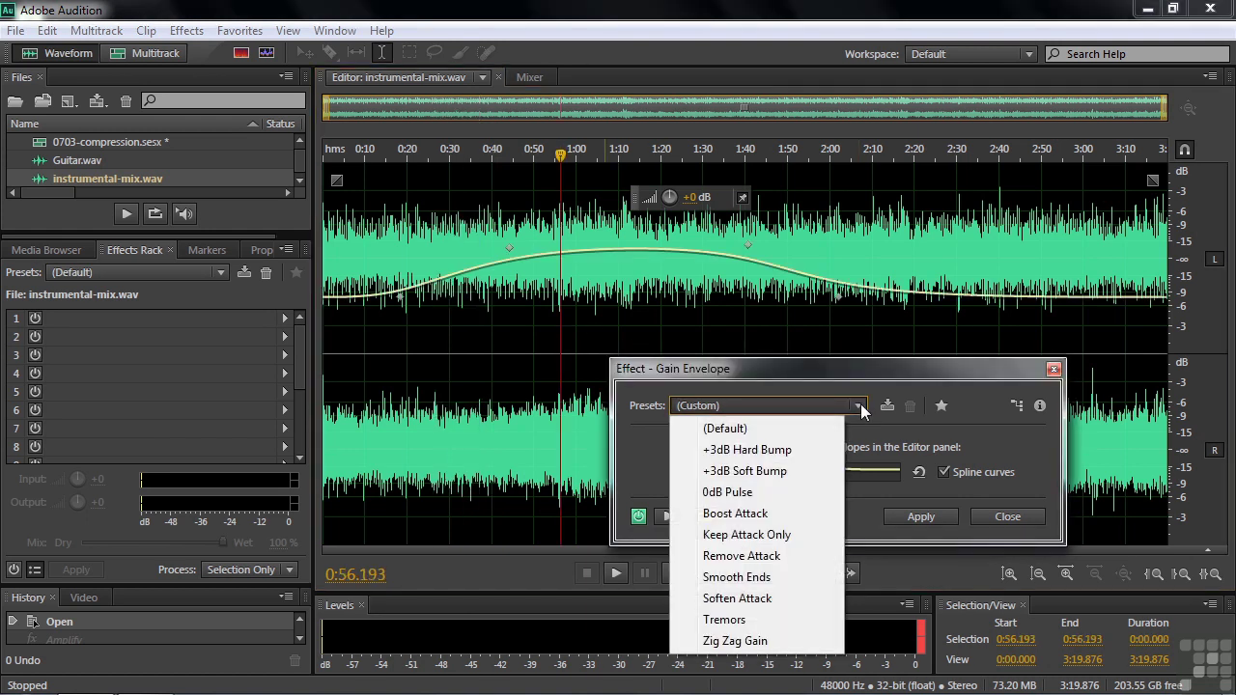
left_click(780, 641)
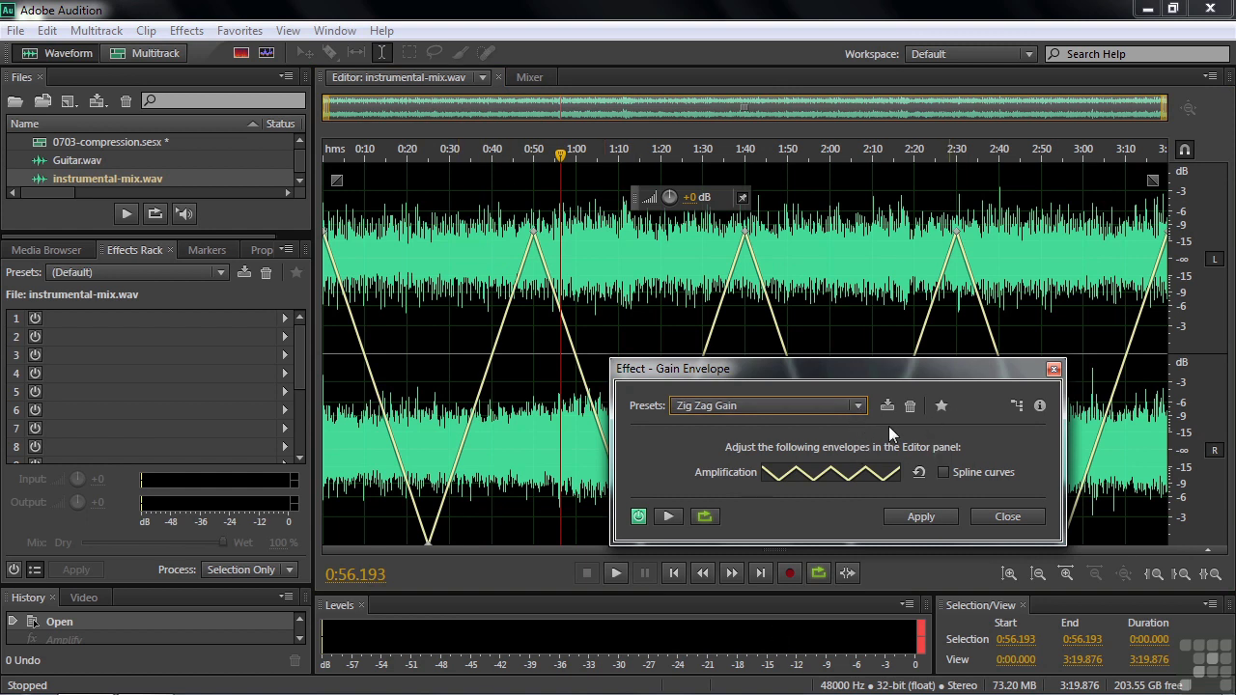
left_click(944, 472)
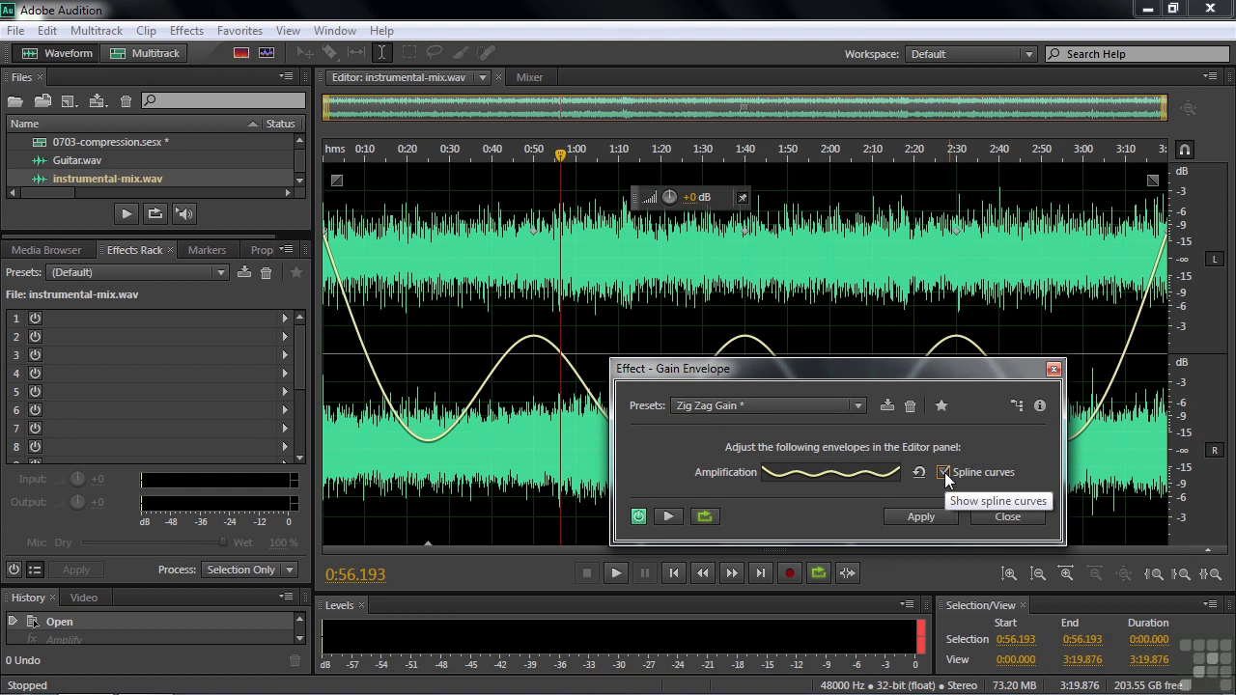
left_click(944, 473)
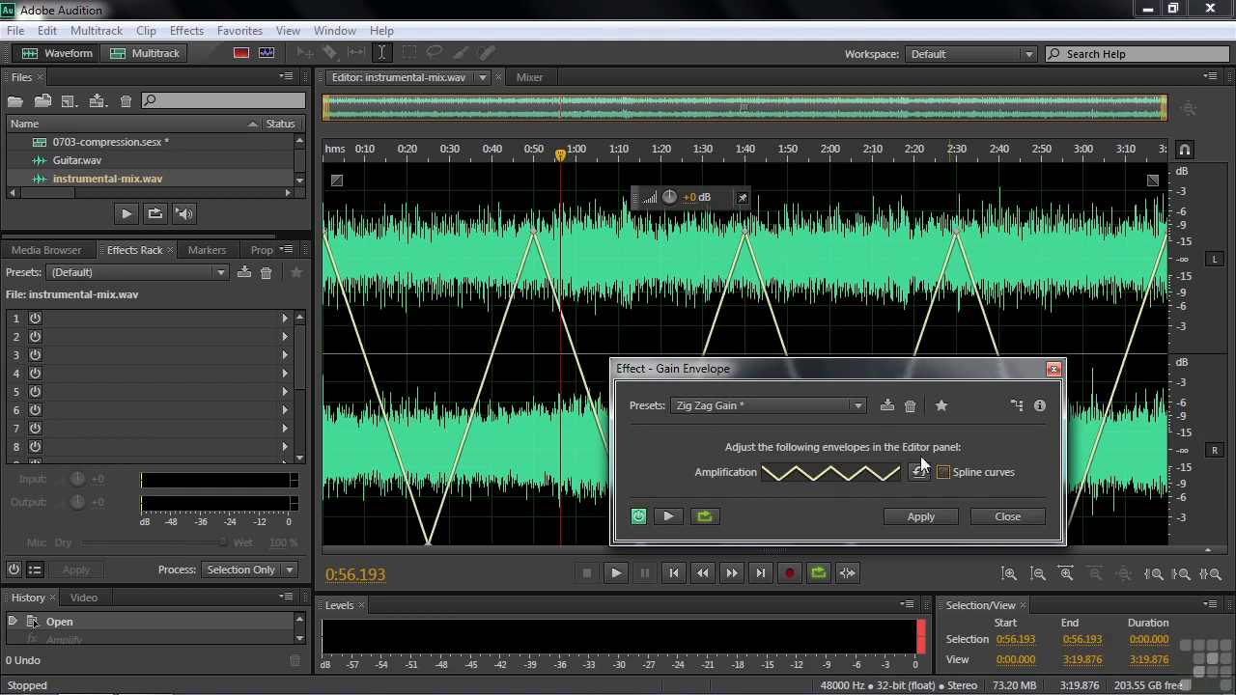
Move the Gain Envelope dialog up and left, then close it without applying
left_click(858, 407)
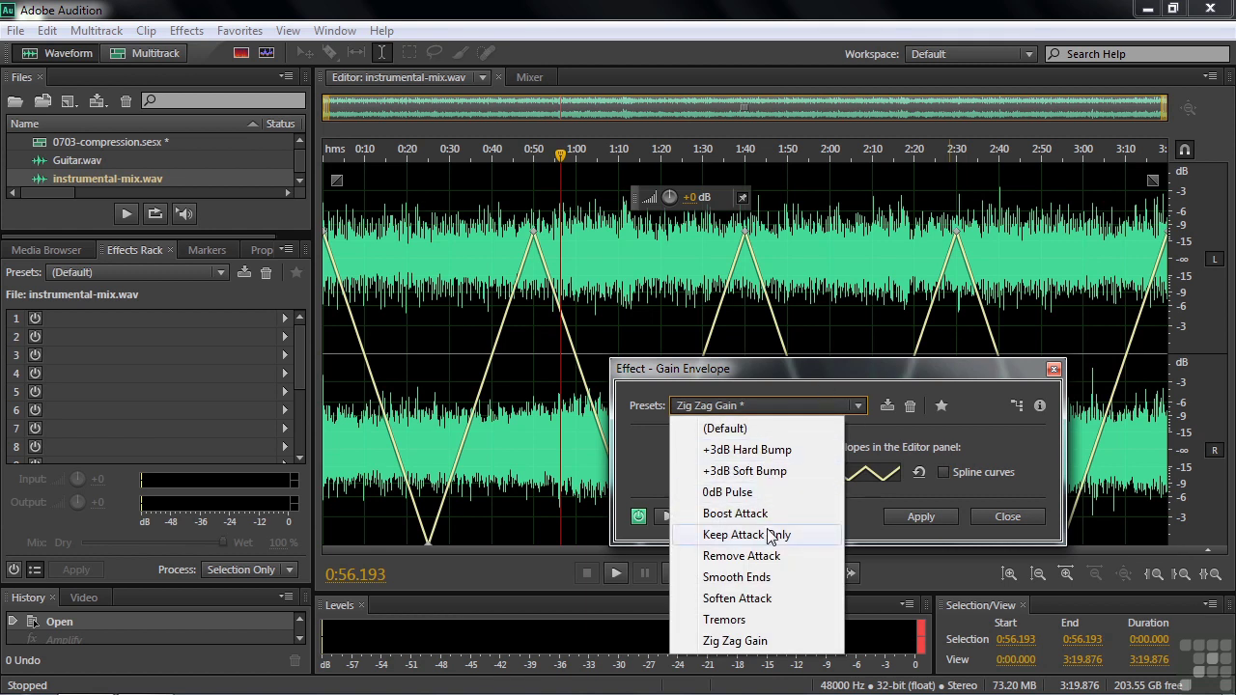
left_click(887, 370)
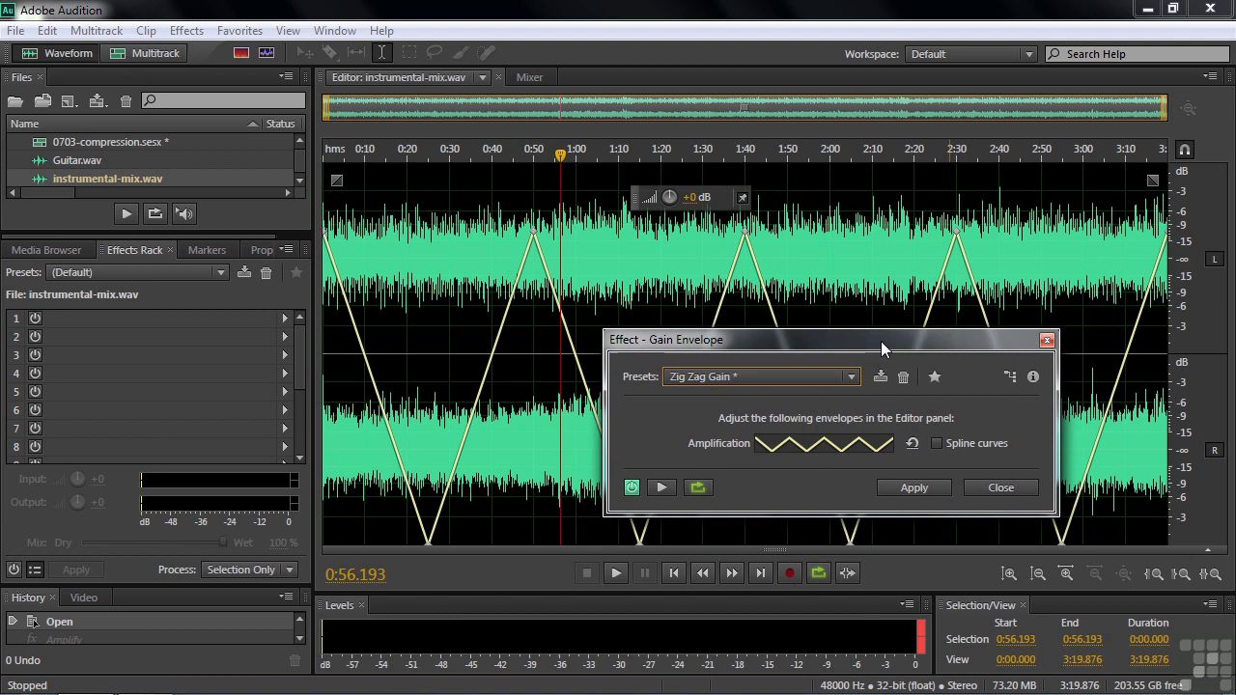
left_click_drag(884, 369, 872, 313)
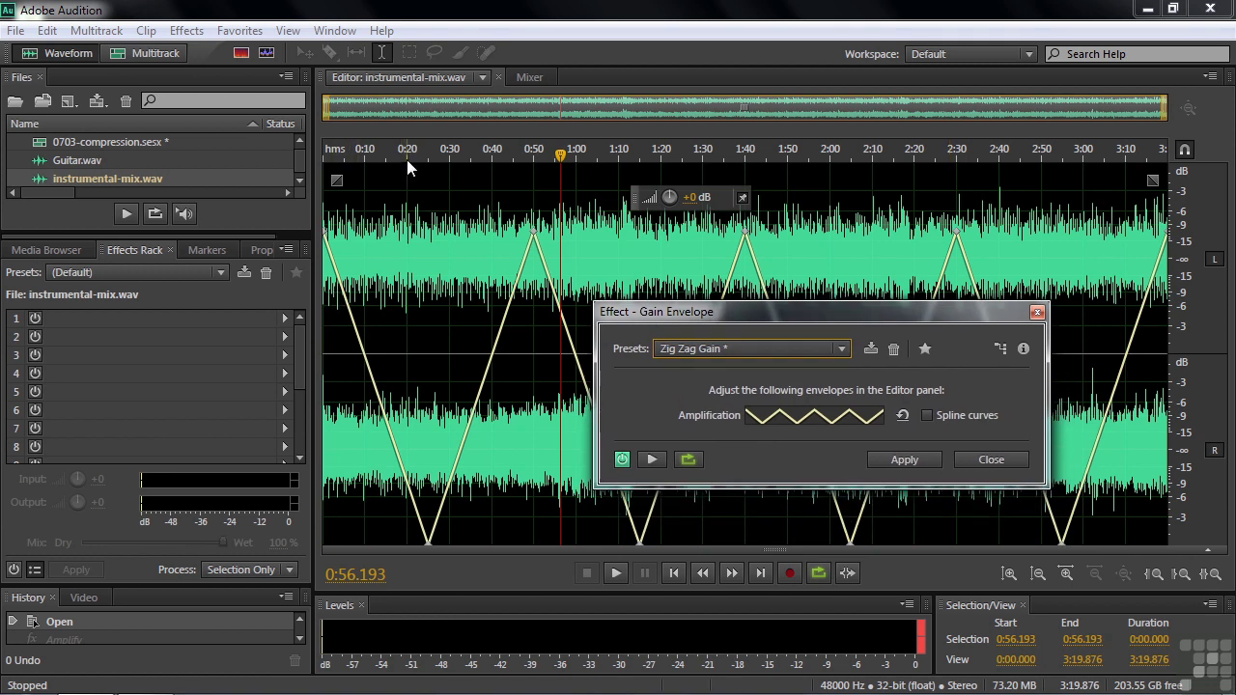
left_click(977, 459)
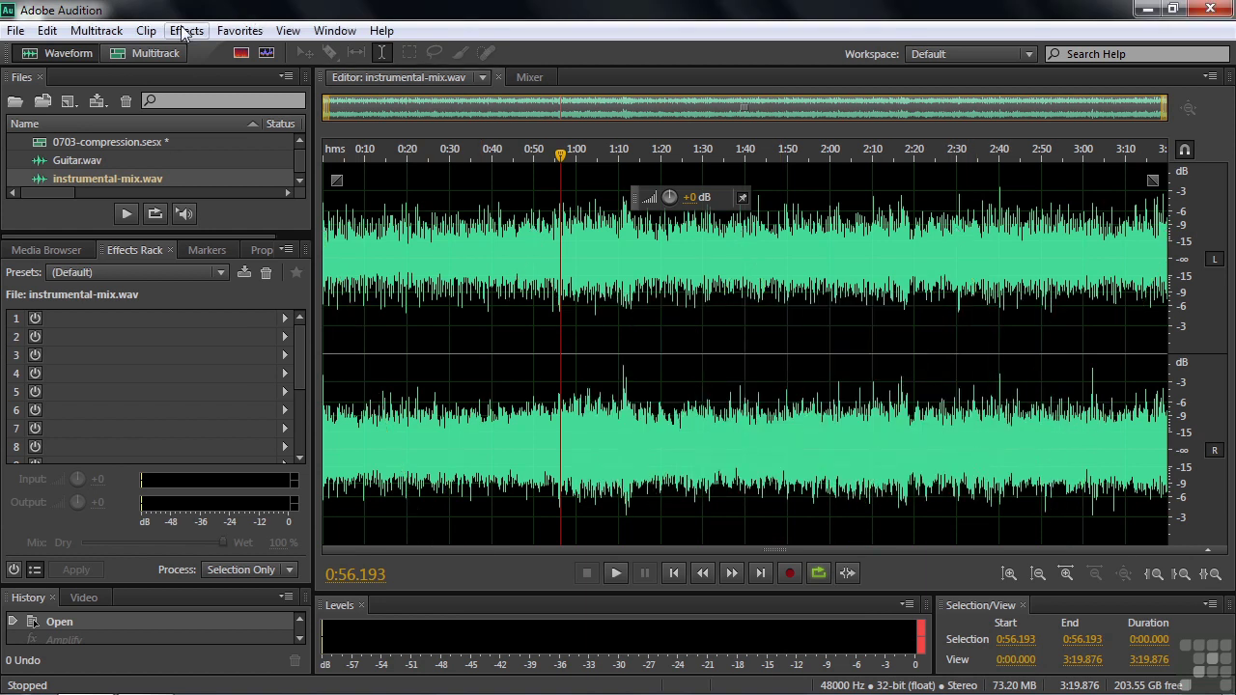
Open the Fade Envelope effect and reset it to the (Default) preset
left_click(232, 30)
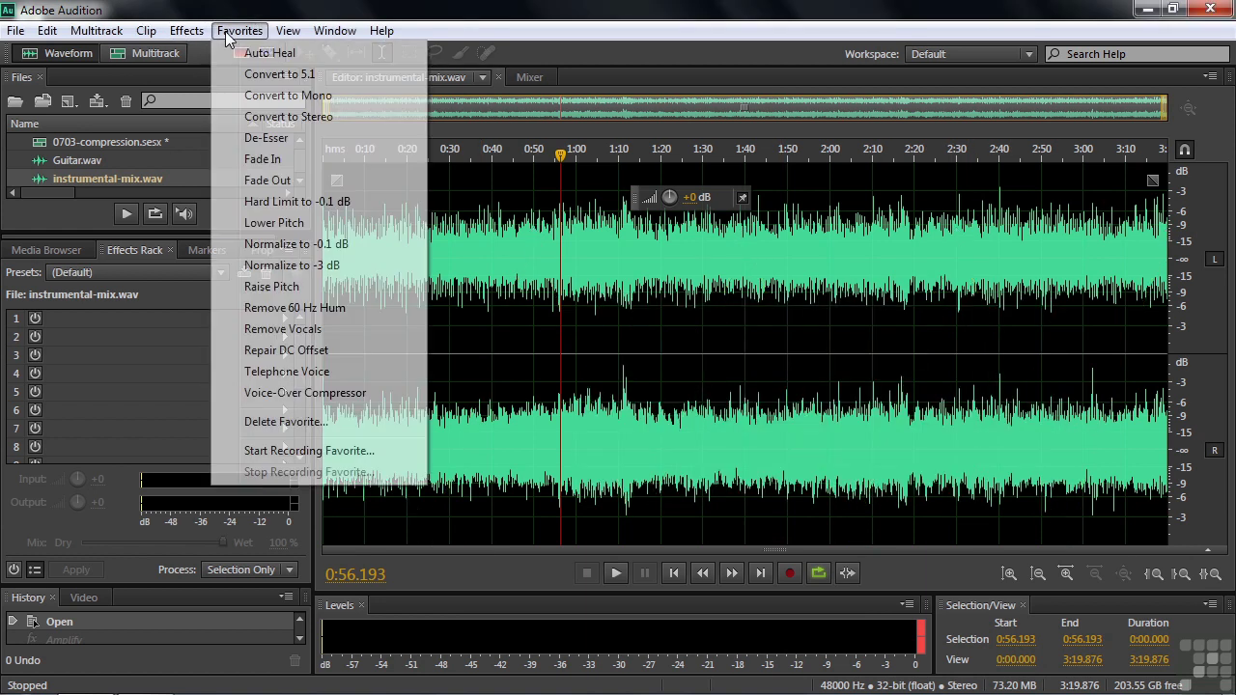
mouse_move(187, 30)
mouse_move(224, 278)
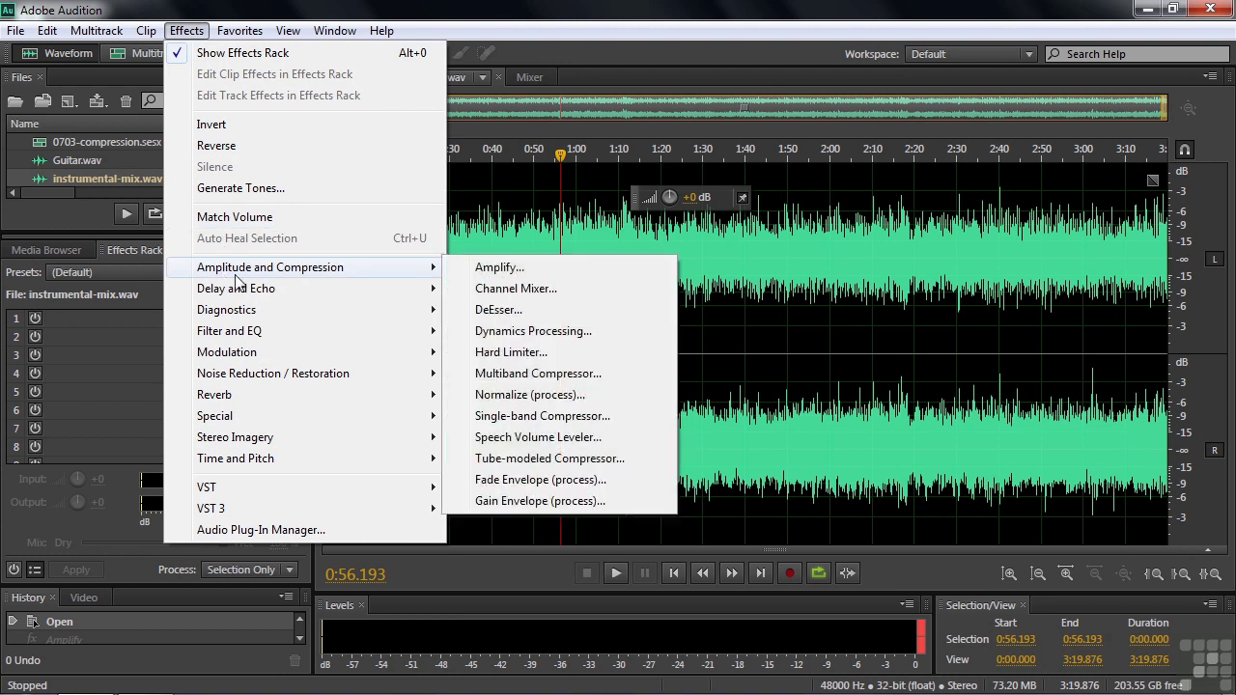
left_click(516, 477)
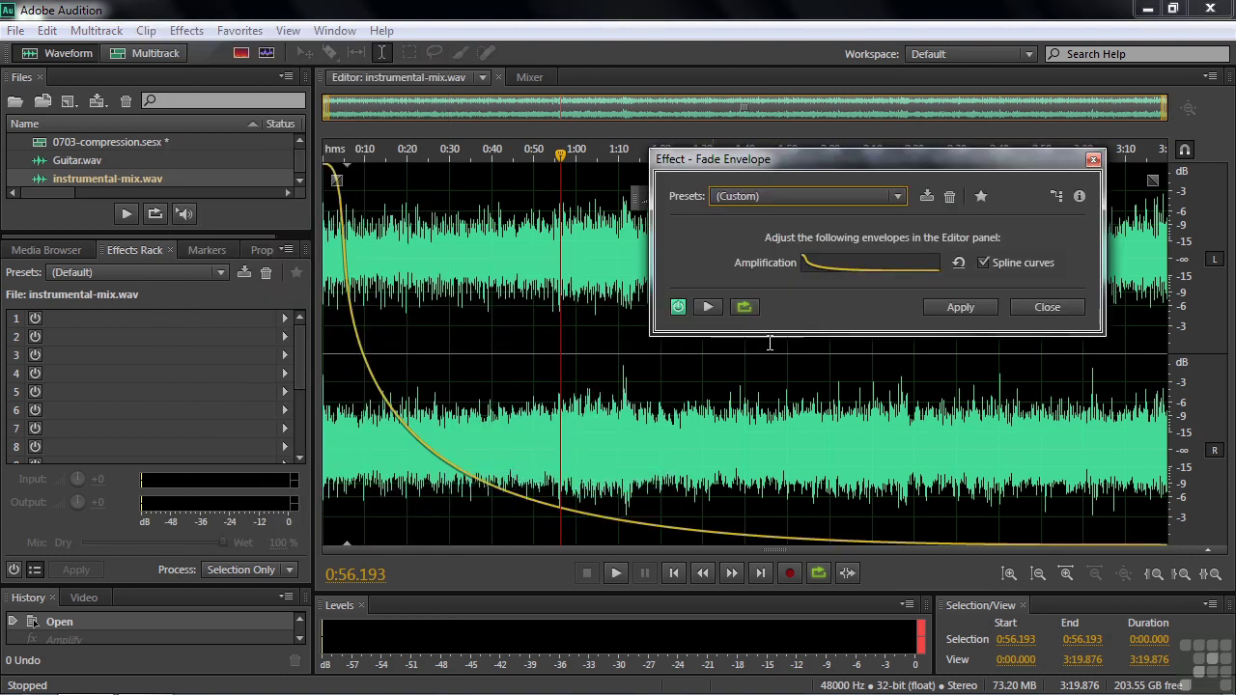
left_click(885, 198)
left_click(798, 218)
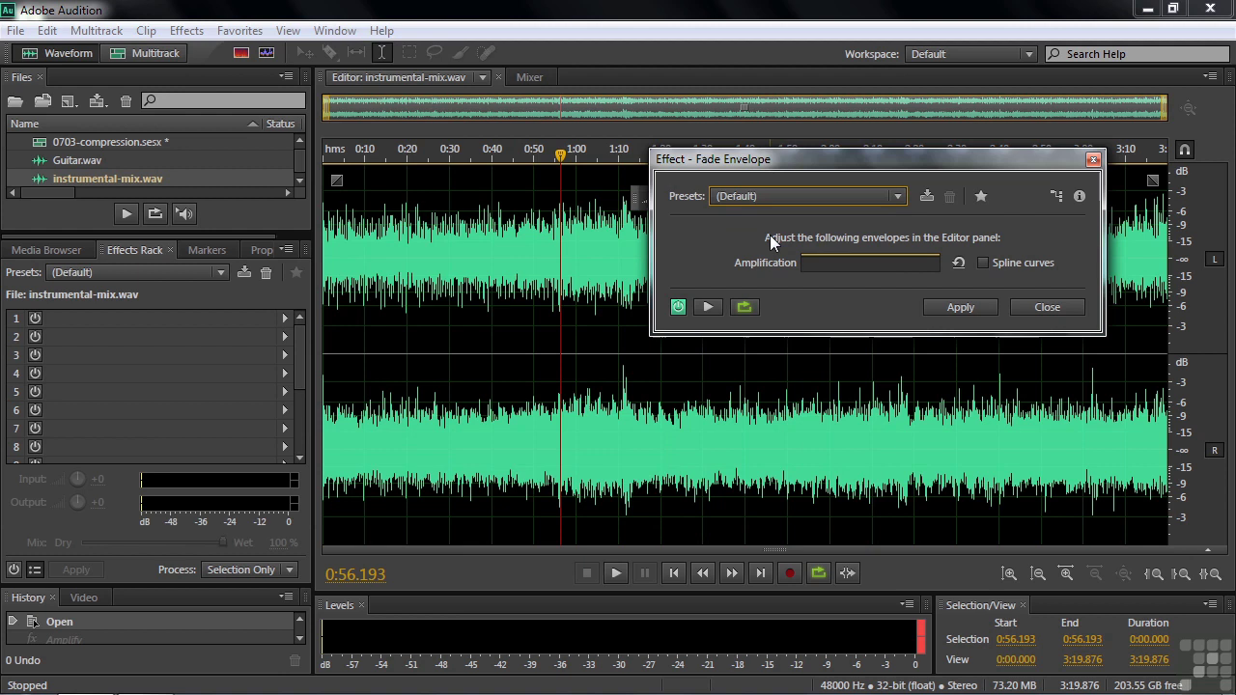
Shape a fade-in from silence by 0:10 and a fade-out to silence after 3:10
left_click(380, 172)
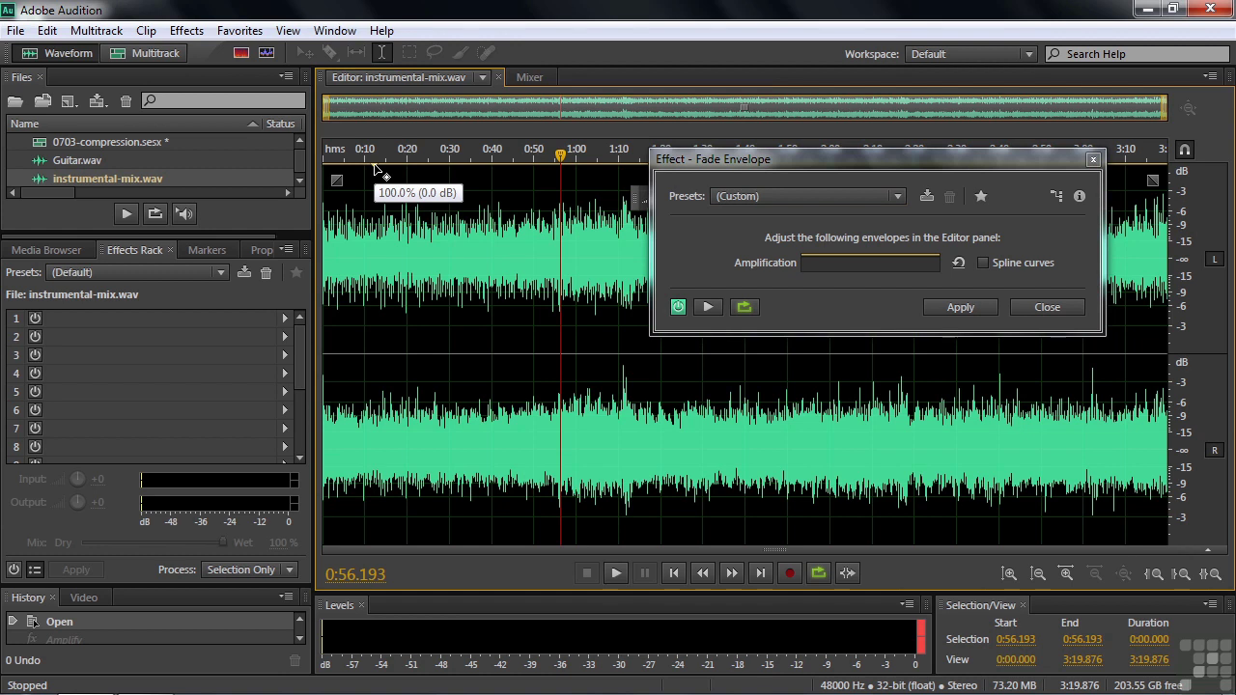
mouse_move(380, 172)
left_mouse_down()
mouse_move(325, 187)
mouse_move(317, 546)
mouse_move(358, 456)
mouse_move(359, 165)
left_mouse_up()
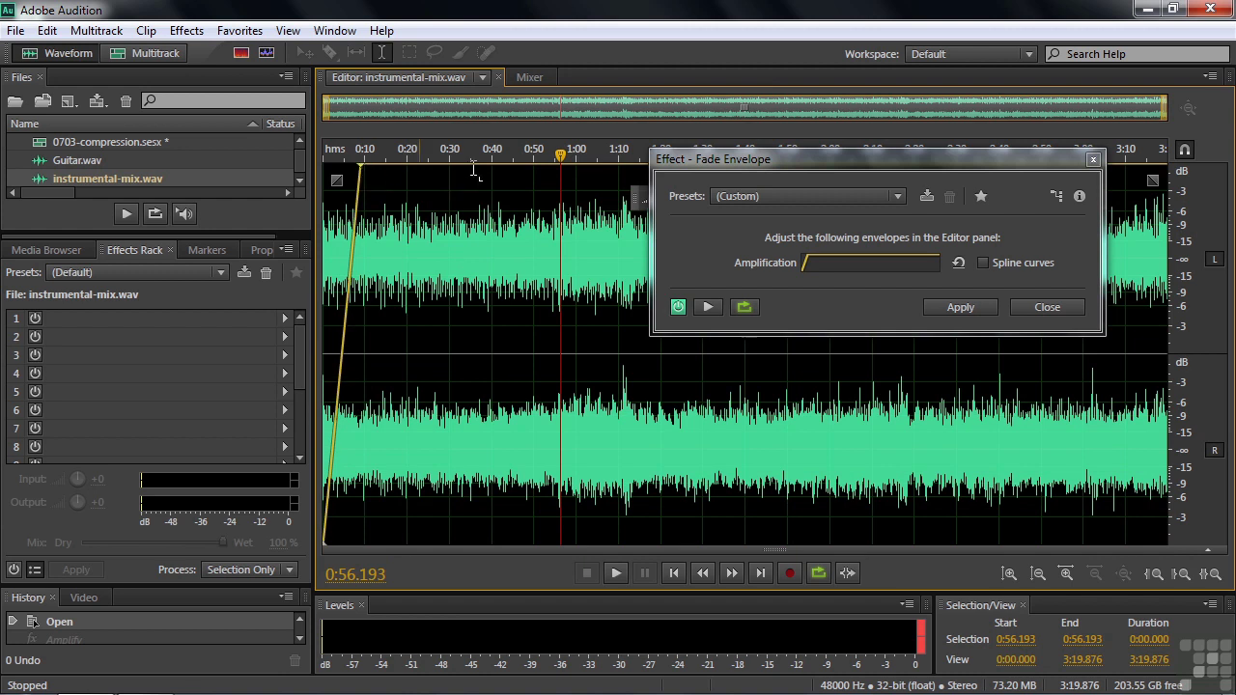
left_click(1115, 164)
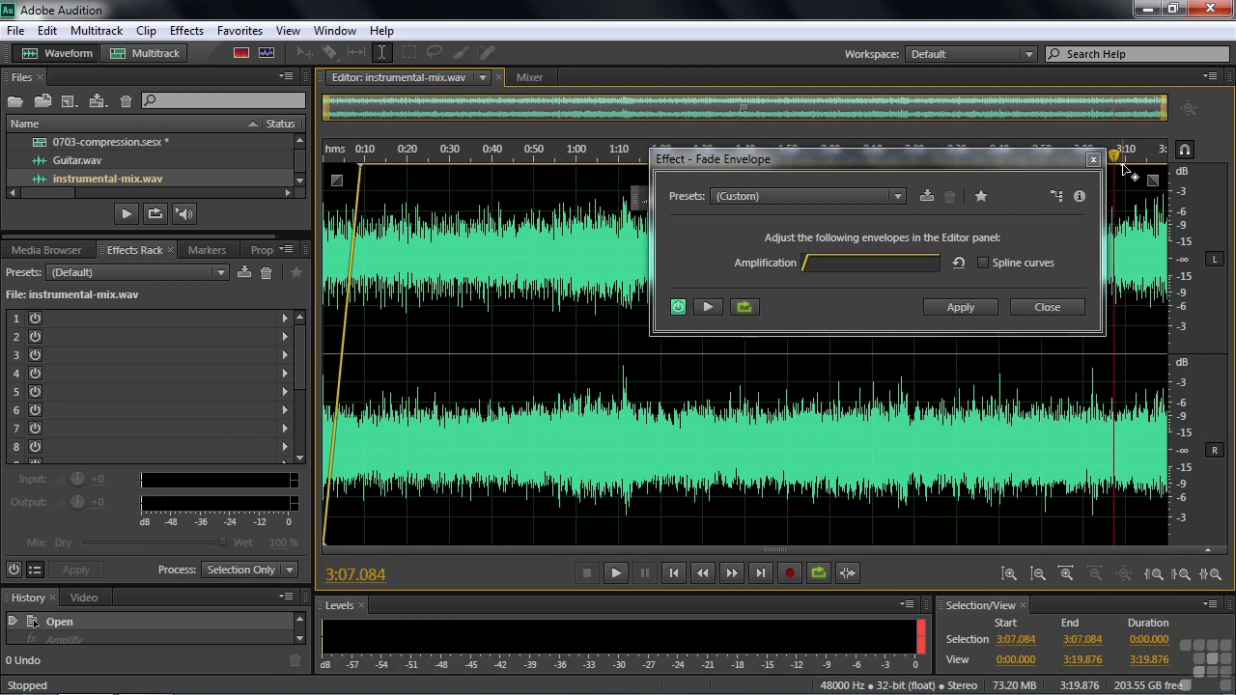
left_click_drag(1161, 168, 1180, 559)
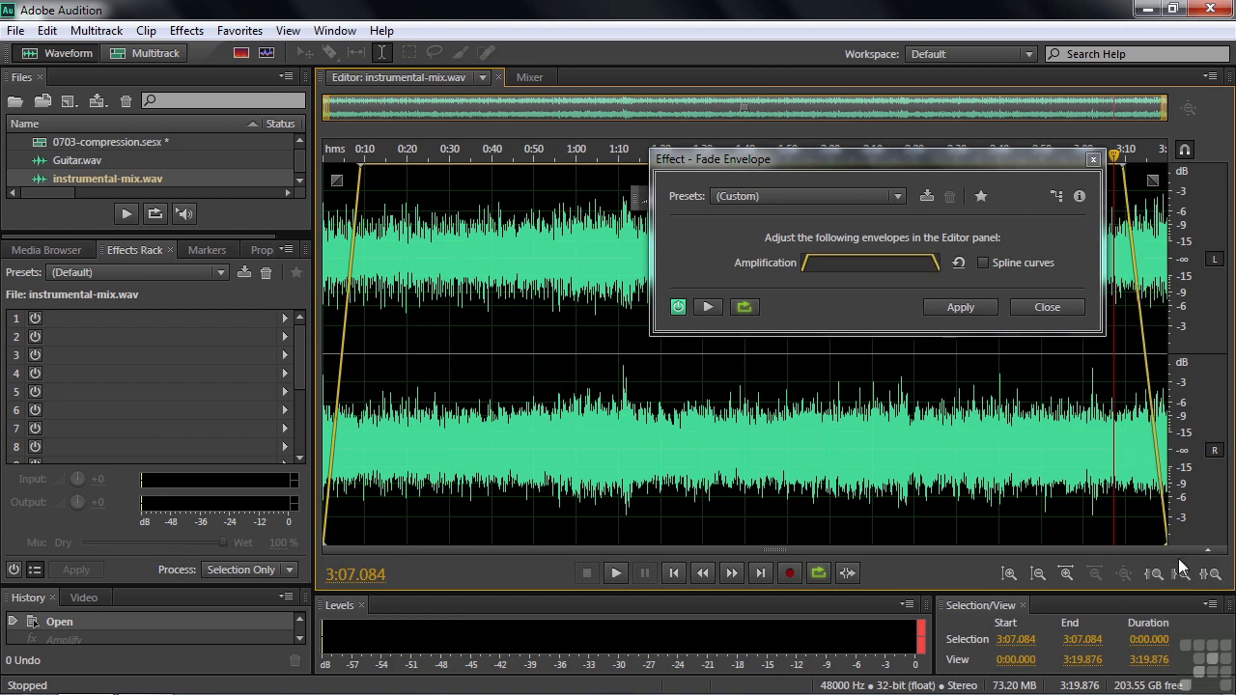
Try the Smooth Ends fade preset, then return to (Default)
left_click(898, 196)
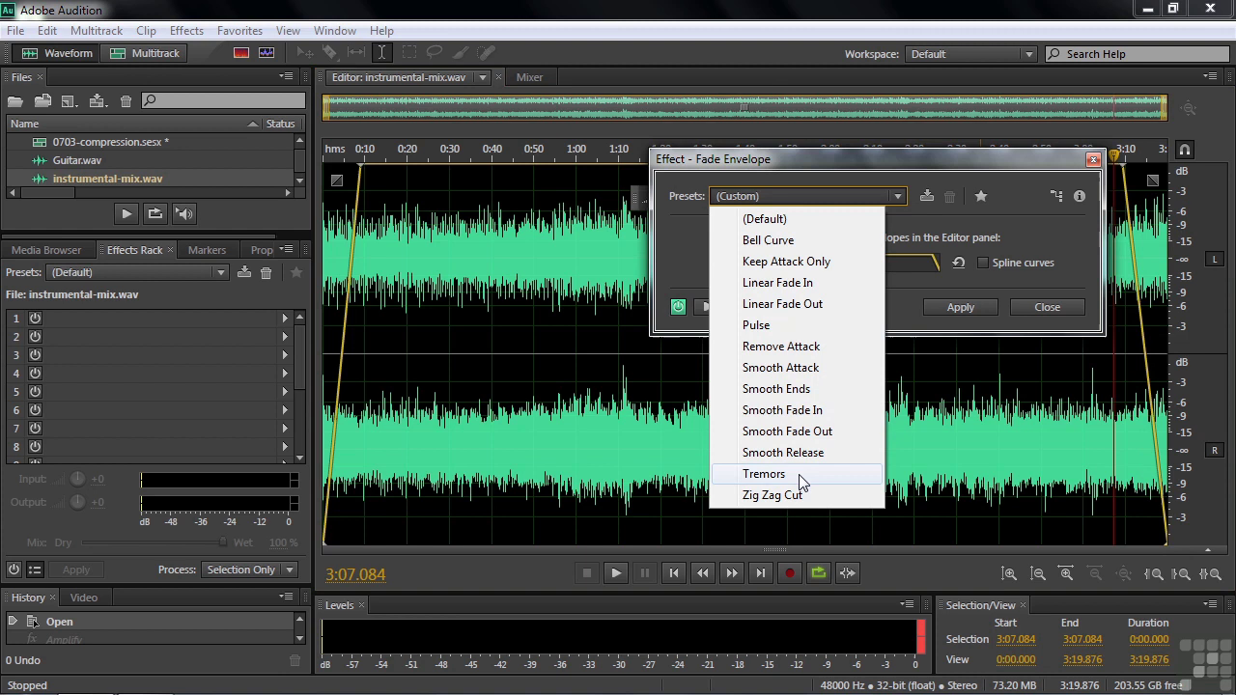
left_click(788, 390)
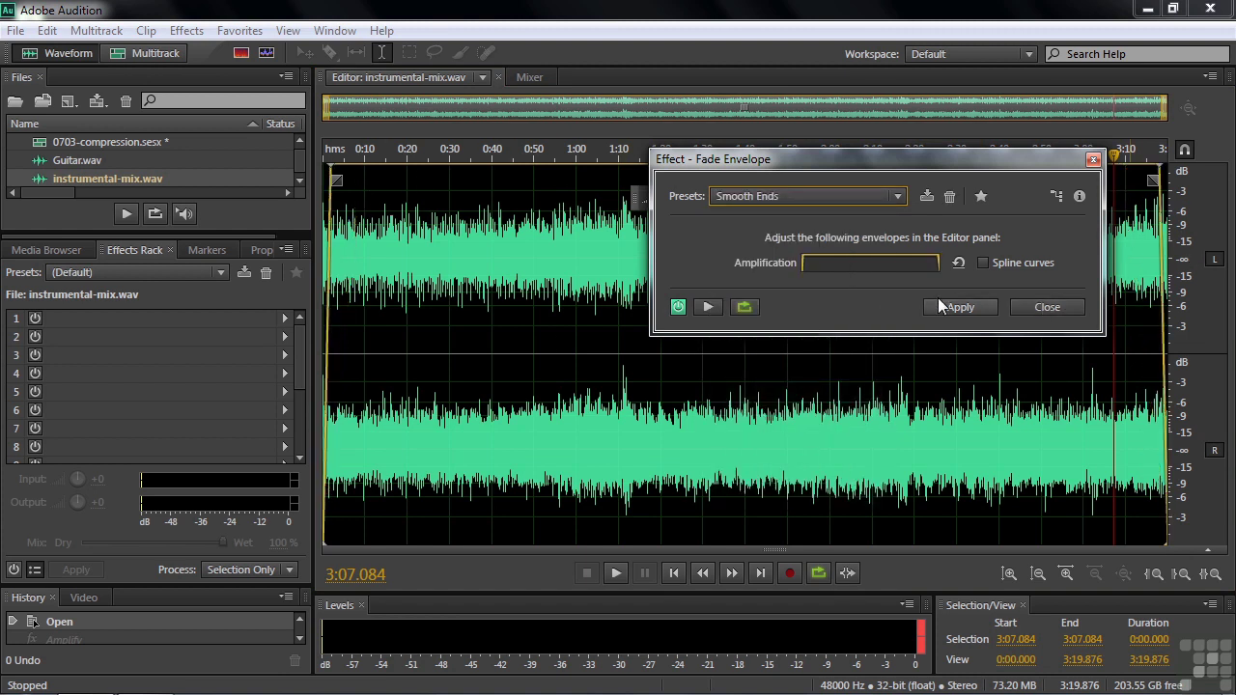
left_click(898, 196)
left_click(784, 220)
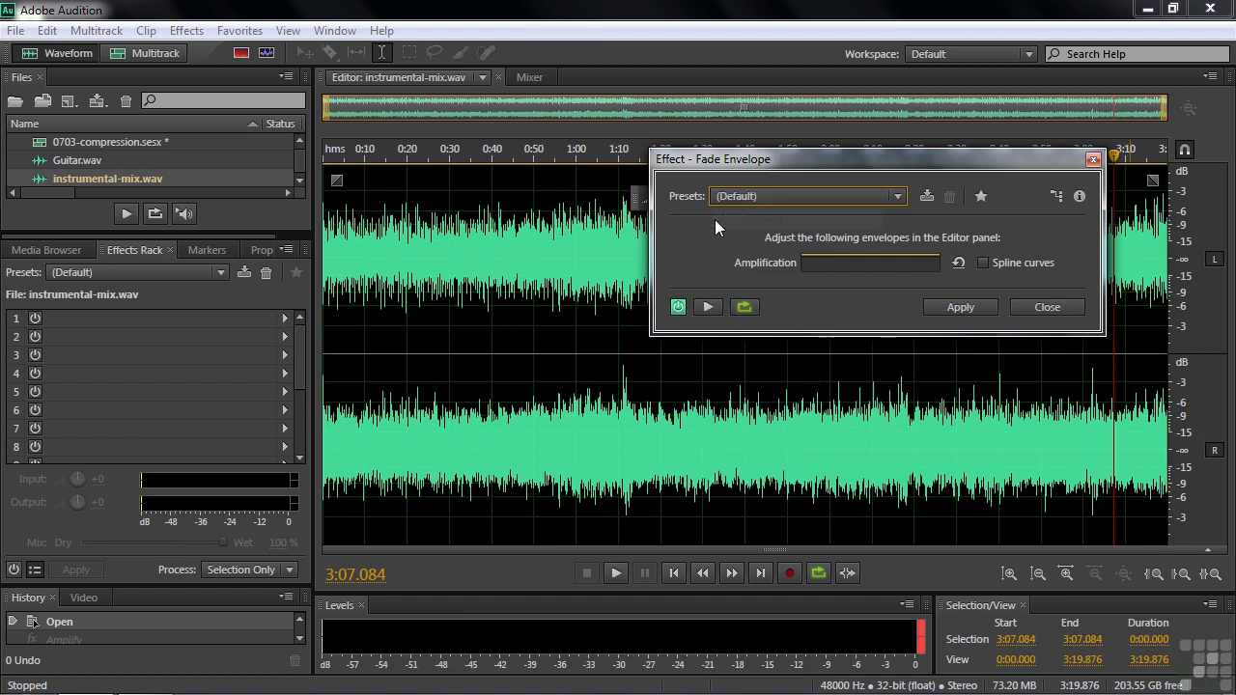
Add keyframes to hold full level until about 0:18, then drop to silence by 0:37
left_click(479, 171)
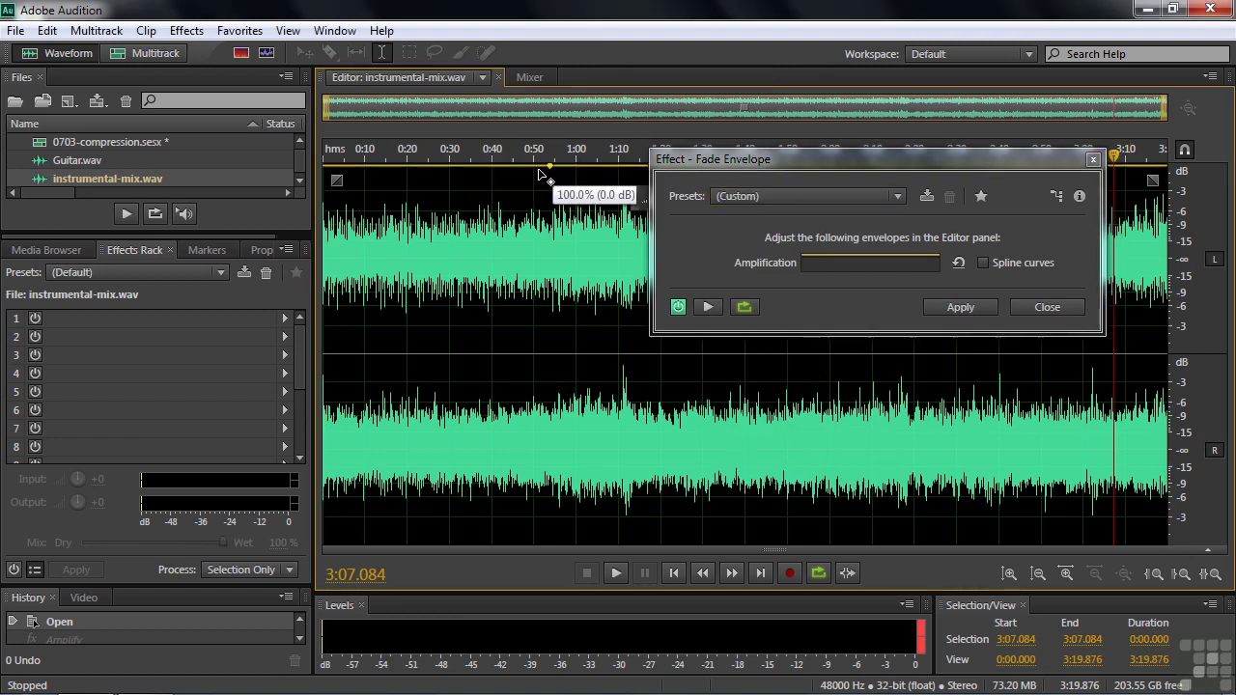
mouse_move(431, 167)
left_mouse_down()
mouse_move(416, 165)
mouse_move(472, 174)
mouse_move(480, 558)
left_mouse_up()
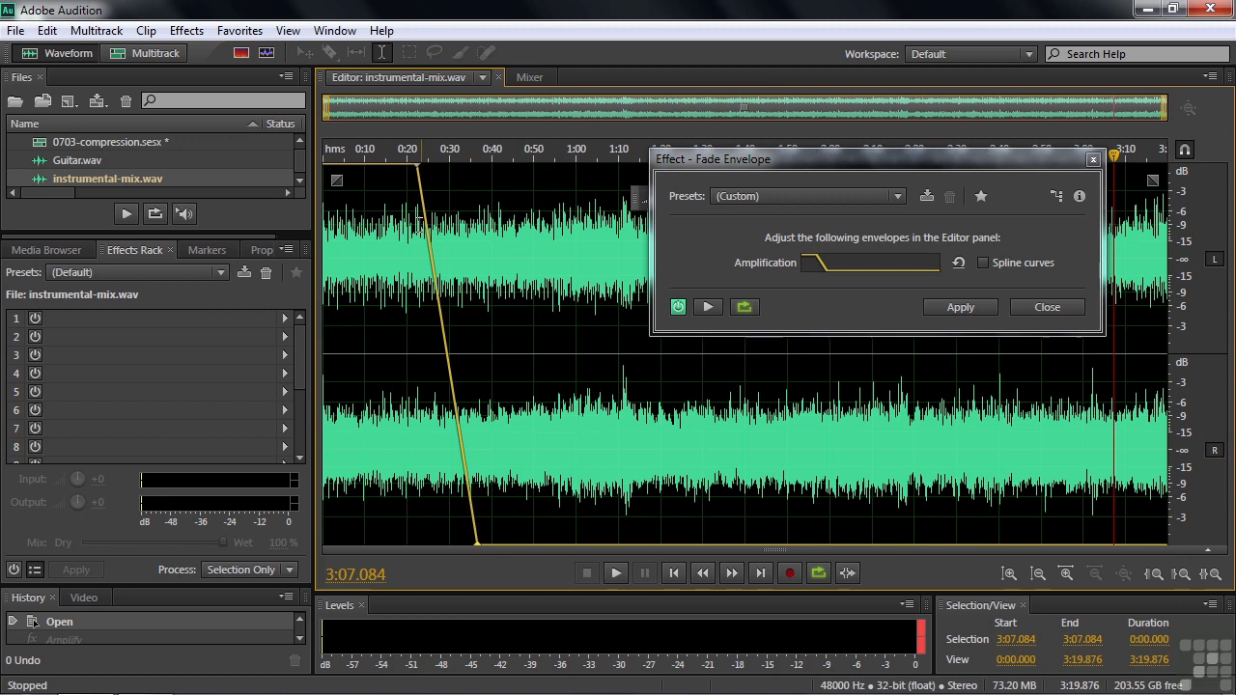
left_click_drag(416, 170, 395, 169)
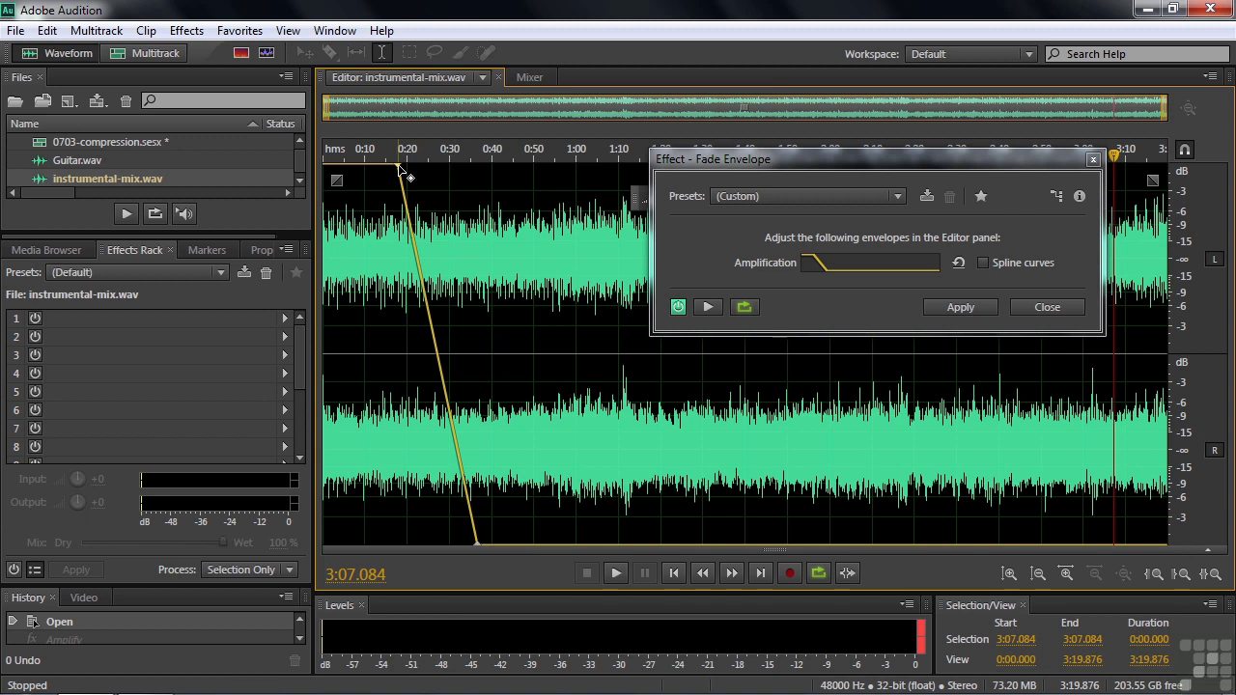
At 0:17.132, drag the fade keyframes off the waveform to flatten the envelope
left_click(395, 171)
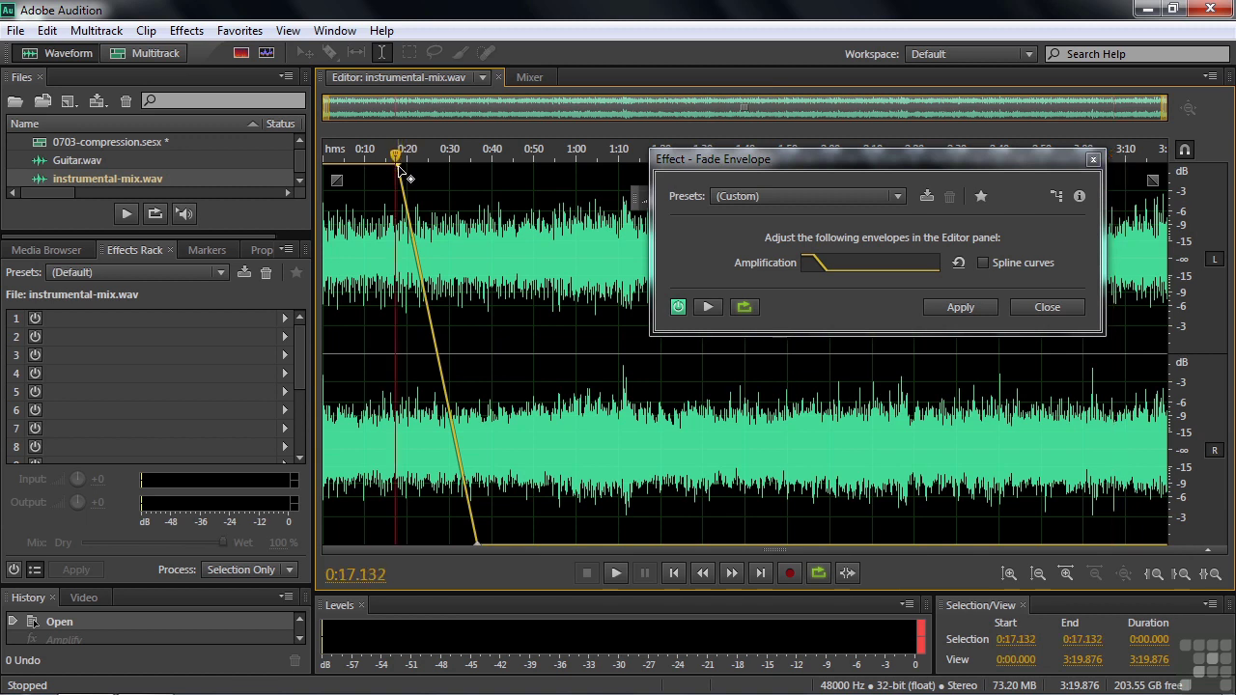
left_click_drag(398, 166, 388, 86)
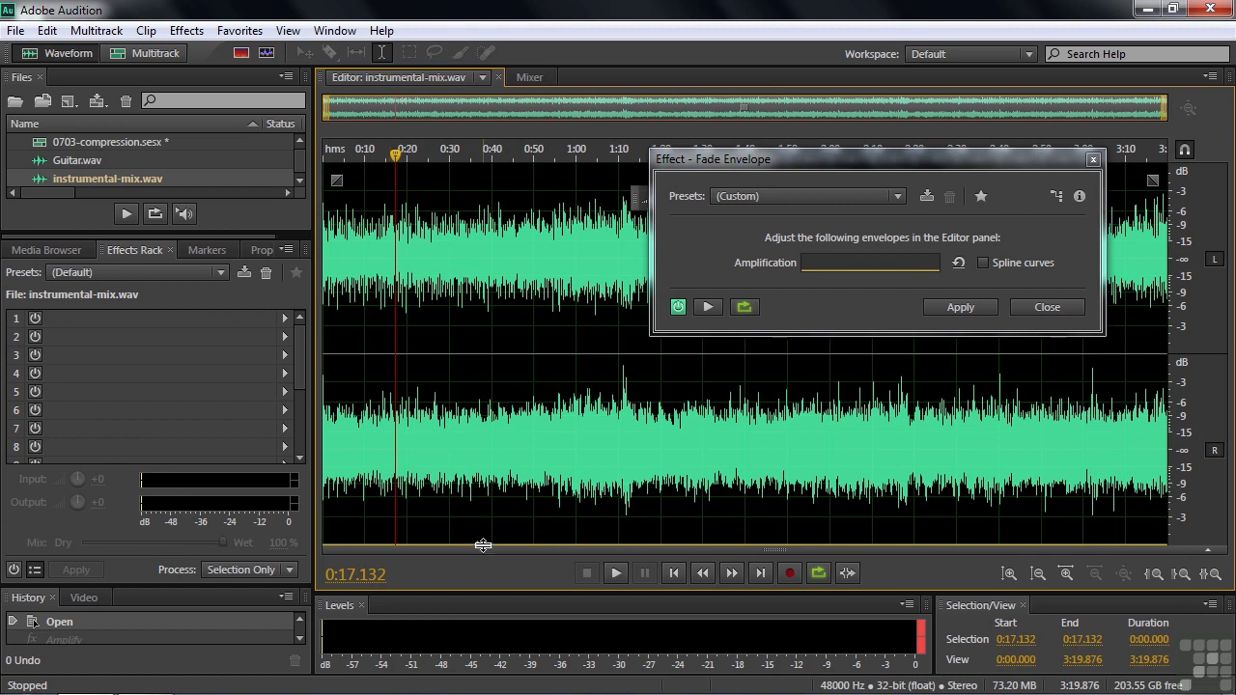
left_click_drag(478, 543, 476, 623)
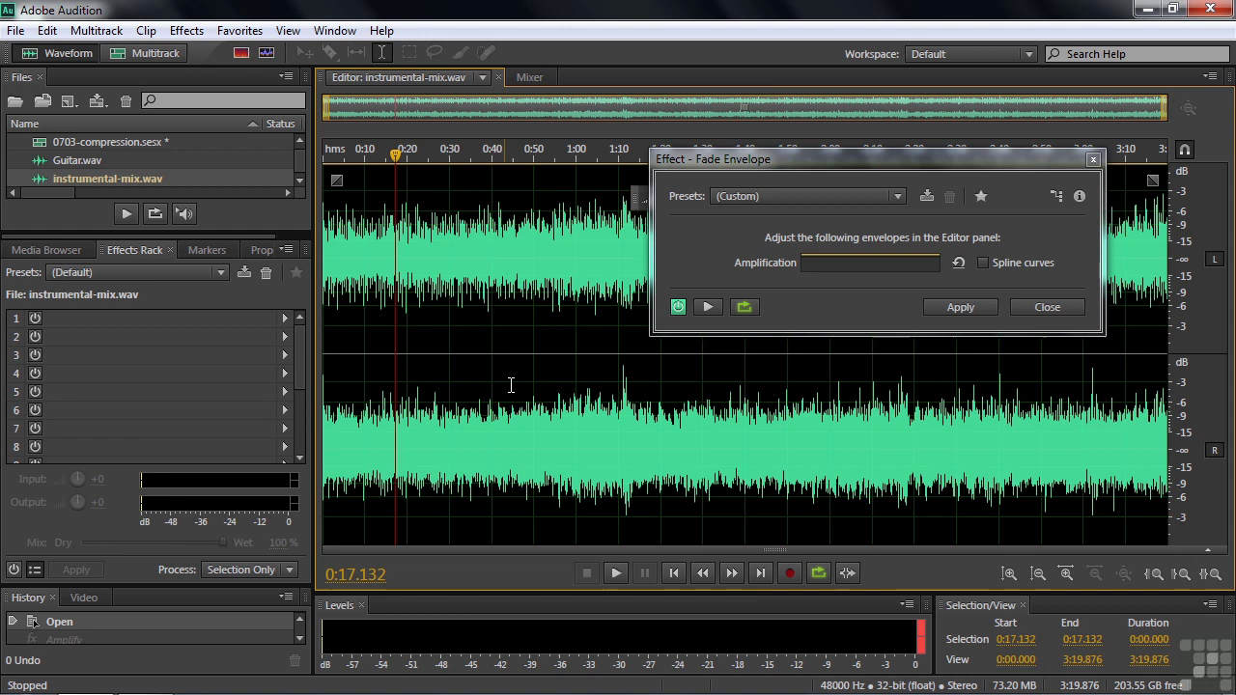
left_click(458, 167)
left_click_drag(458, 166, 458, 165)
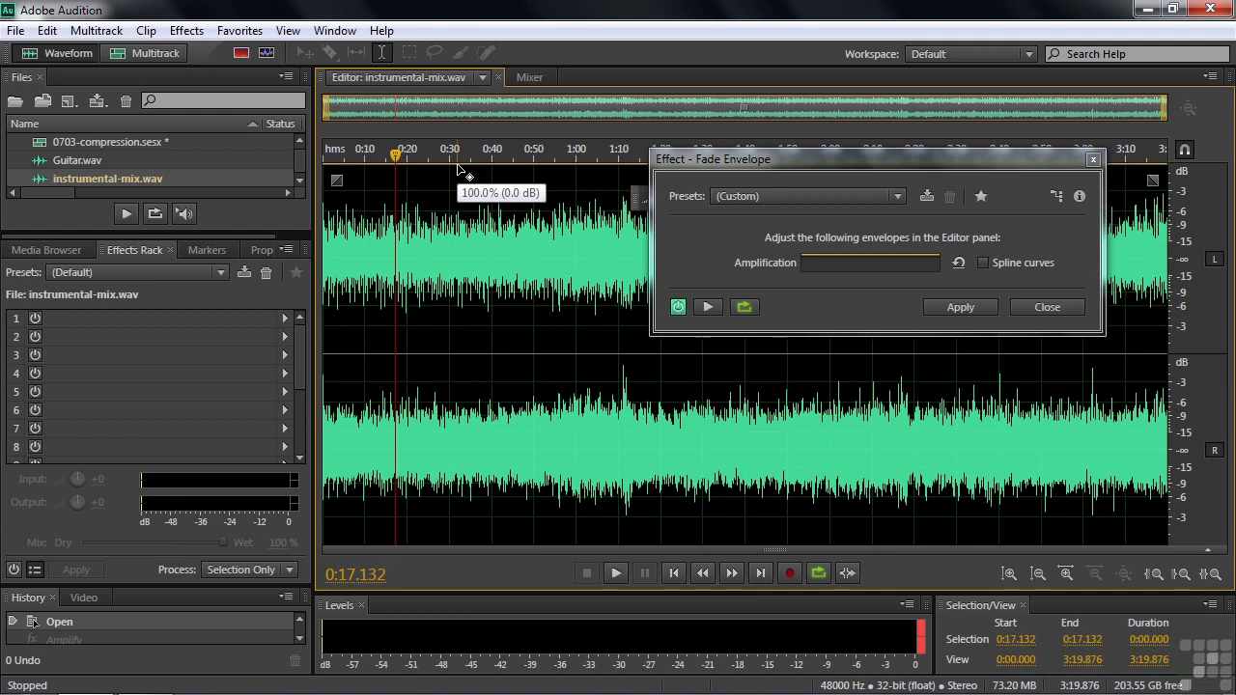
left_click_drag(460, 170, 460, 169)
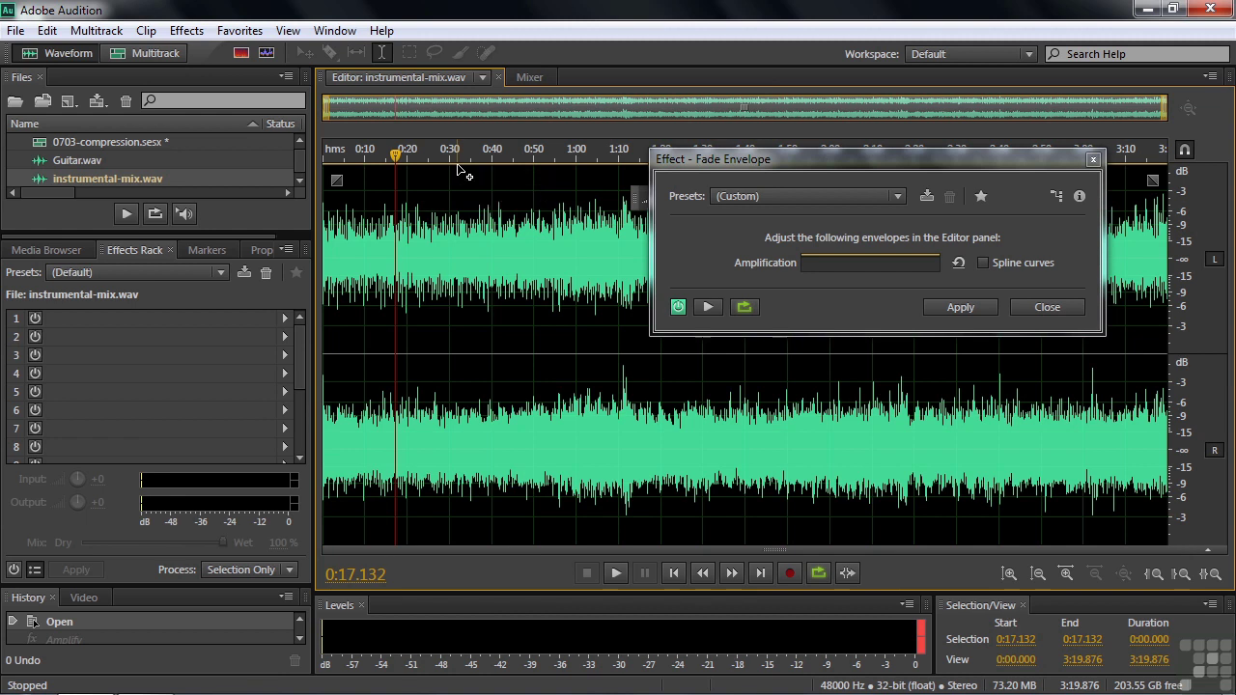